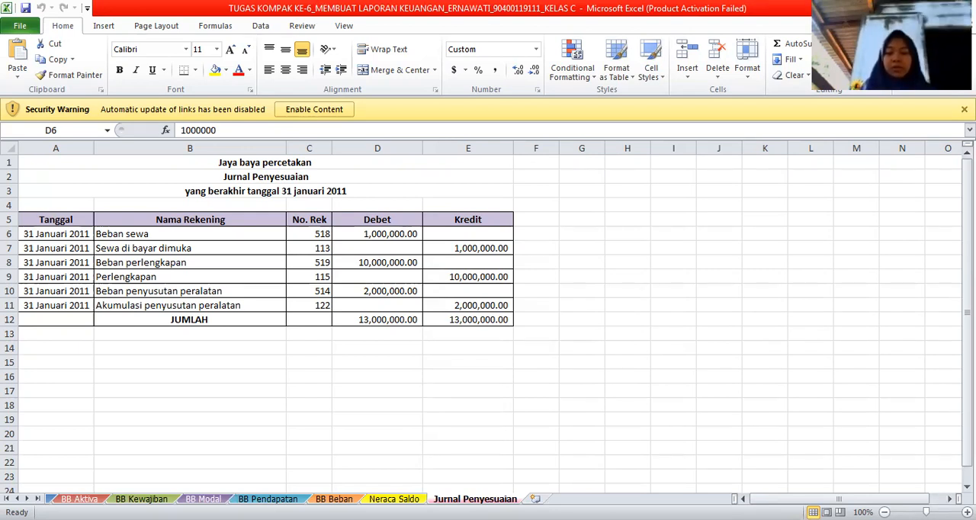
Add a new worksheet after Jurnal Penyesuaian and name it Neraca Lajur.
{"action": "left_click", "coordinate": [535, 499]}
{"action": "double_click", "coordinate": [559, 498]}
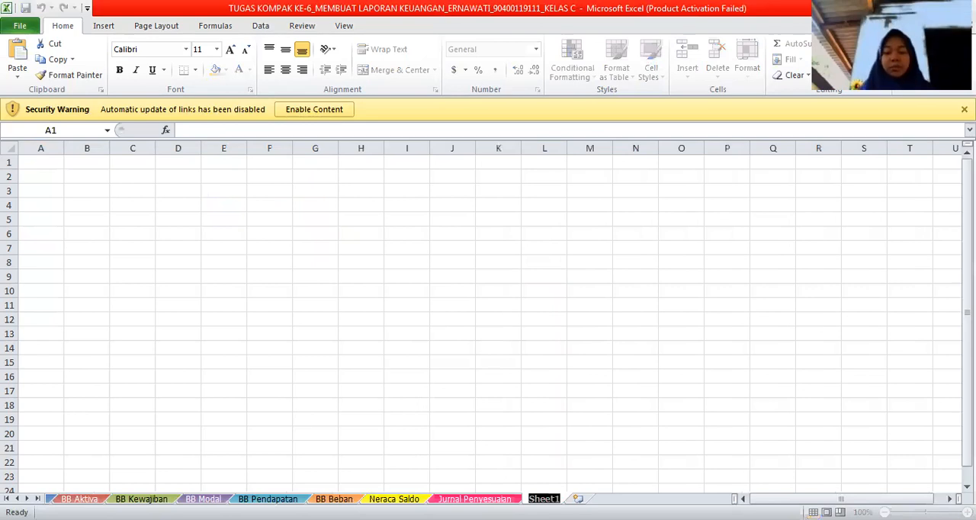
{"action": "key", "text": "BackSpace"}
{"action": "type", "text": "Ne"}
{"action": "type", "text": "a"}
{"action": "key", "text": "BackSpace"}
{"action": "type", "text": "raac"}
{"action": "key", "text": "BackSpace"}
{"action": "key", "text": "BackSpace"}
{"action": "type", "text": "ca Lajur"}
{"action": "key", "text": "Return"}
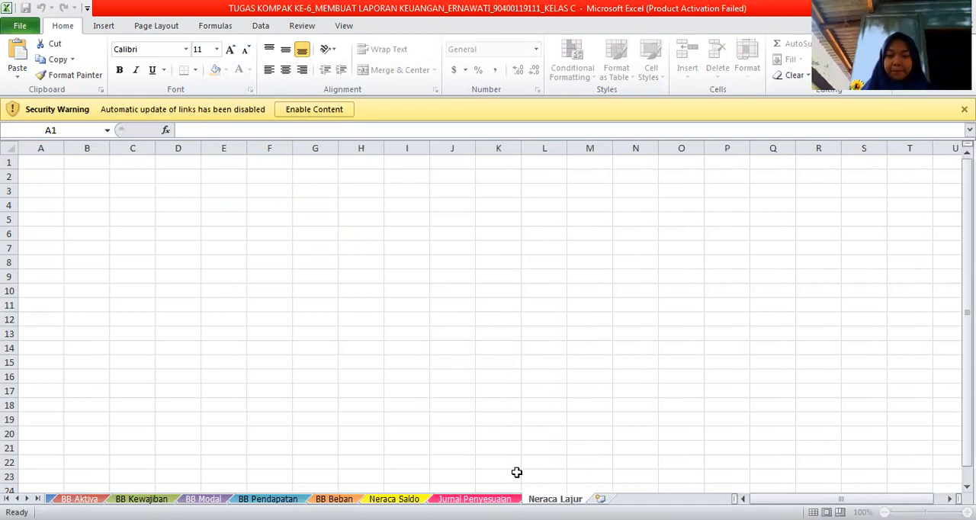
{"action": "left_click", "coordinate": [63, 165]}
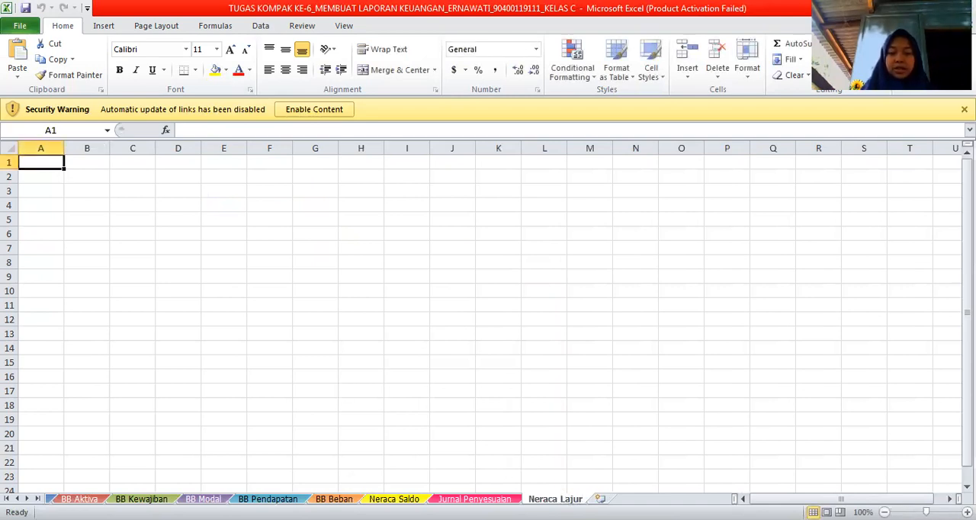
Copy the titles, headers and account rows (A1:D26) from the Neraca Saldo sheet into the Neraca Lajur sheet at A1.
{"action": "key", "text": "ctrl+Page_Up"}
{"action": "key", "text": "ctrl+Page_Up"}
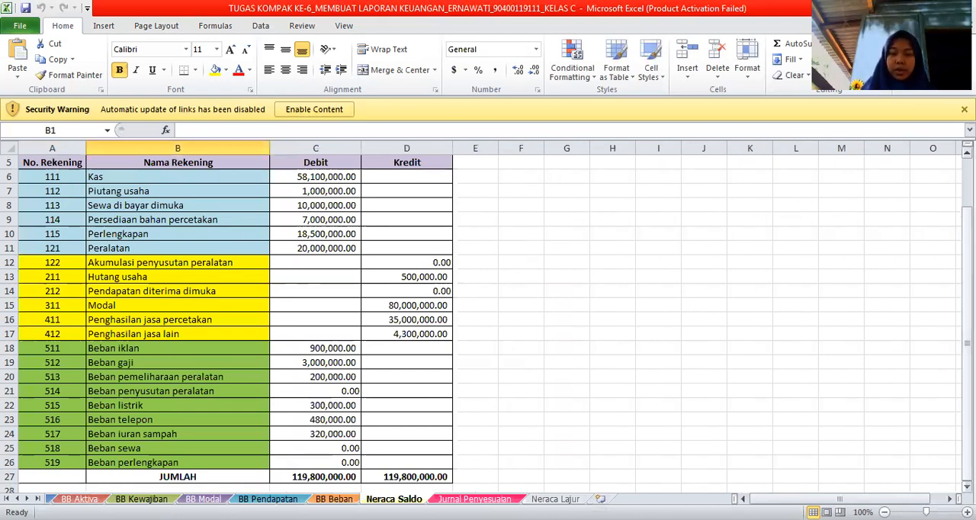
{"action": "scroll", "coordinate": [205, 142], "scroll_direction": "up", "scroll_amount": 2}
{"action": "left_click_drag", "start_coordinate": [78, 162], "coordinate": [375, 468]}
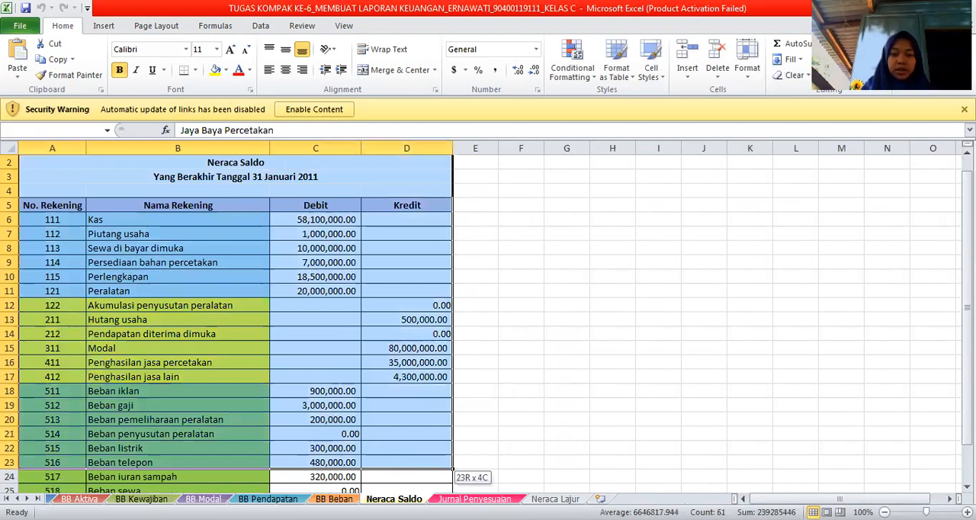
{"action": "left_click_drag", "start_coordinate": [370, 456], "coordinate": [266, 283]}
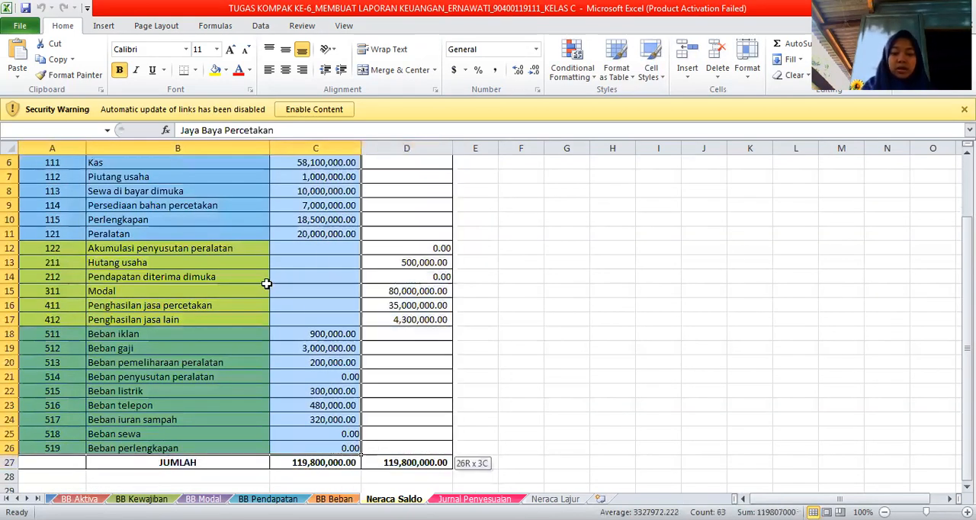
{"action": "key", "text": "shift+Right"}
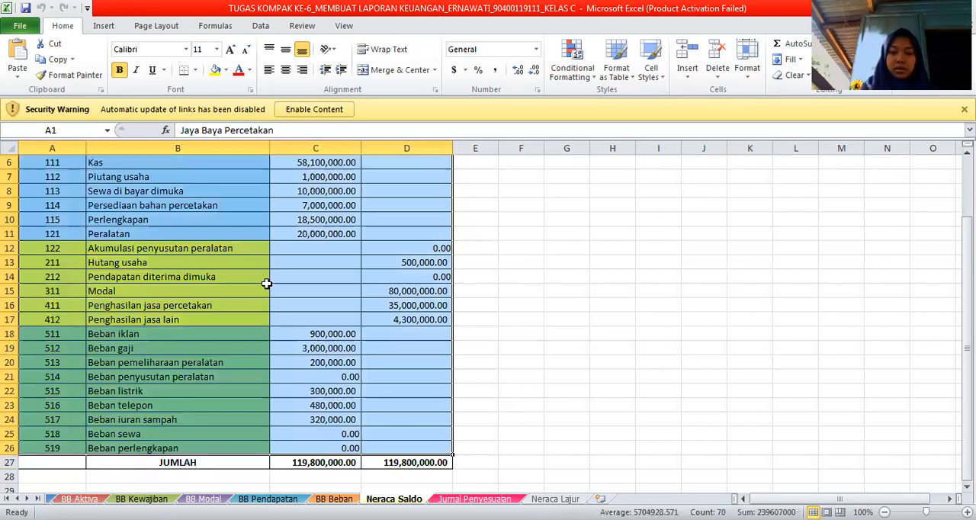
{"action": "key", "text": "ctrl+c"}
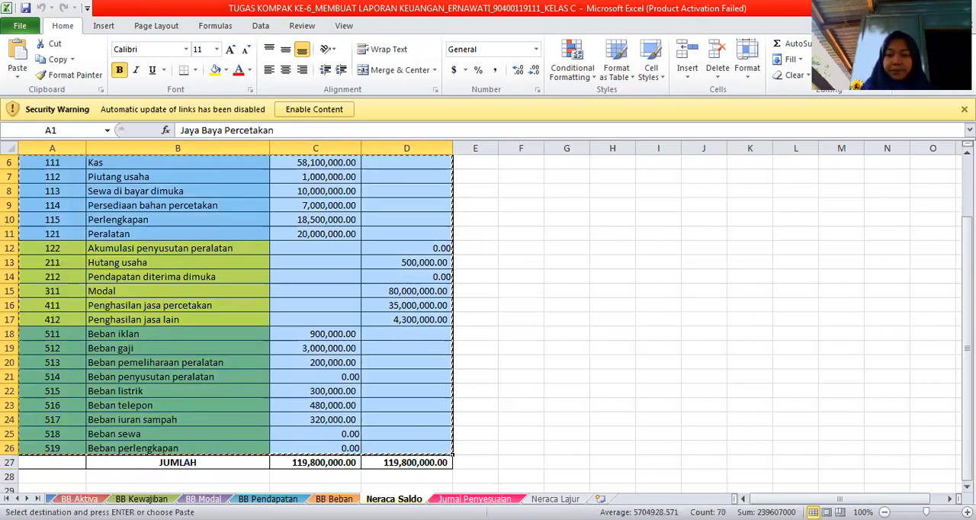
{"action": "left_click", "coordinate": [564, 500]}
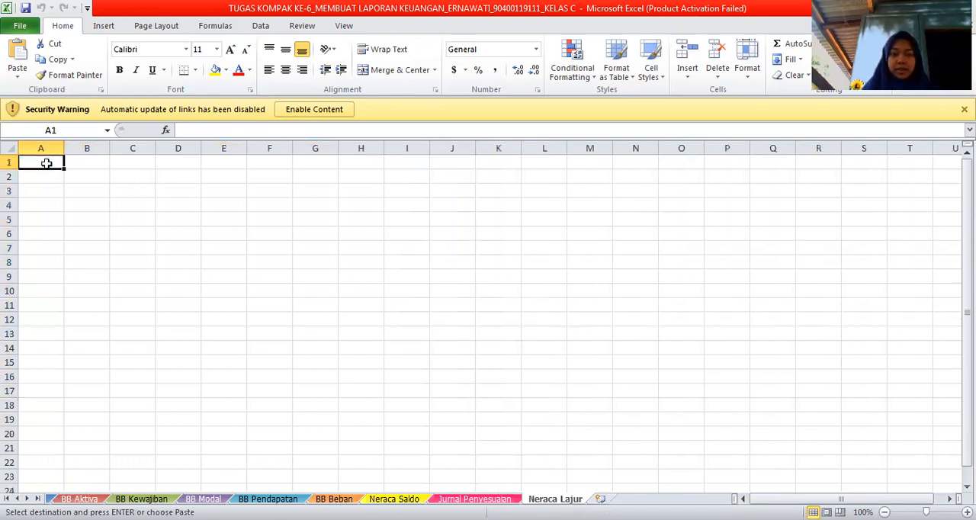
{"action": "key", "text": "ctrl+v"}
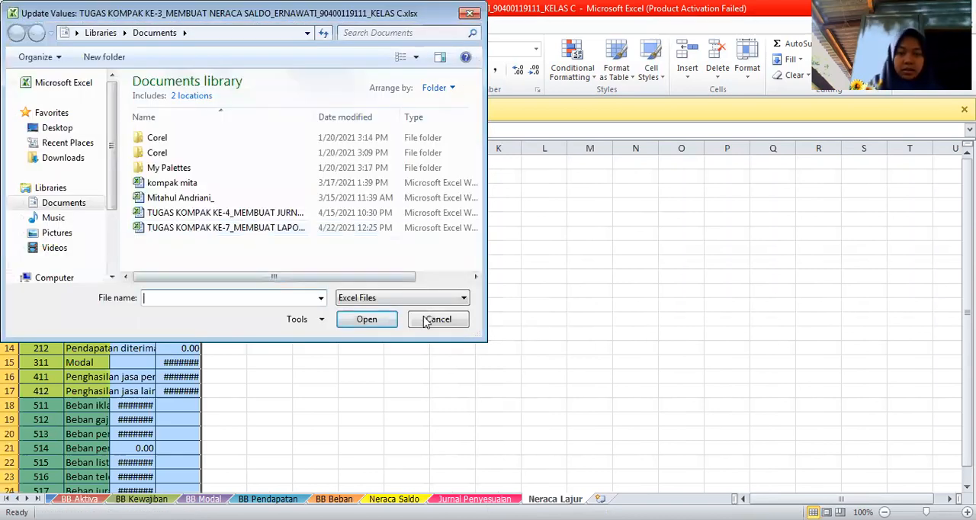
Widen columns A to D of the Neraca Lajur sheet to fit the account names and amounts.
{"action": "left_click_drag", "start_coordinate": [64, 149], "coordinate": [82, 160]}
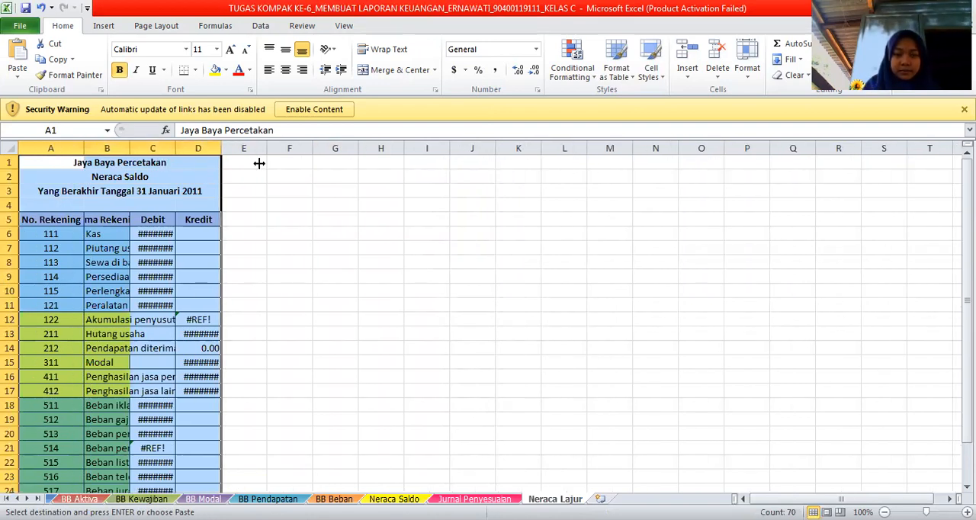
{"action": "left_click_drag", "start_coordinate": [290, 151], "coordinate": [441, 165]}
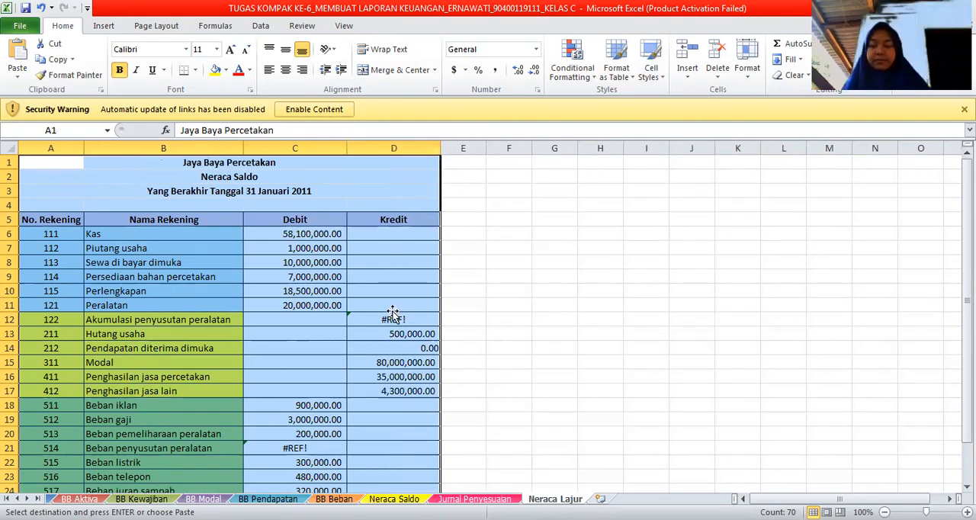
{"action": "left_click", "coordinate": [391, 309]}
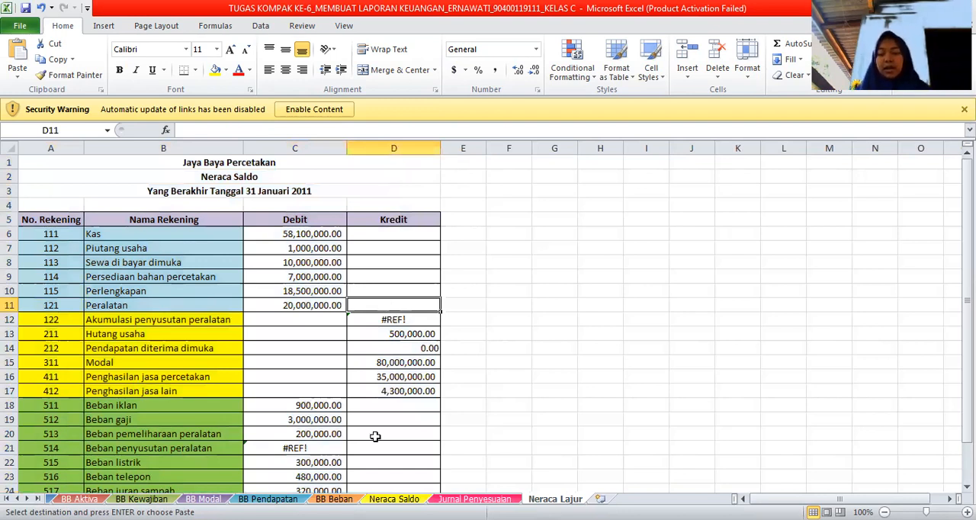
{"action": "scroll", "coordinate": [374, 436], "scroll_direction": "down", "scroll_amount": 1}
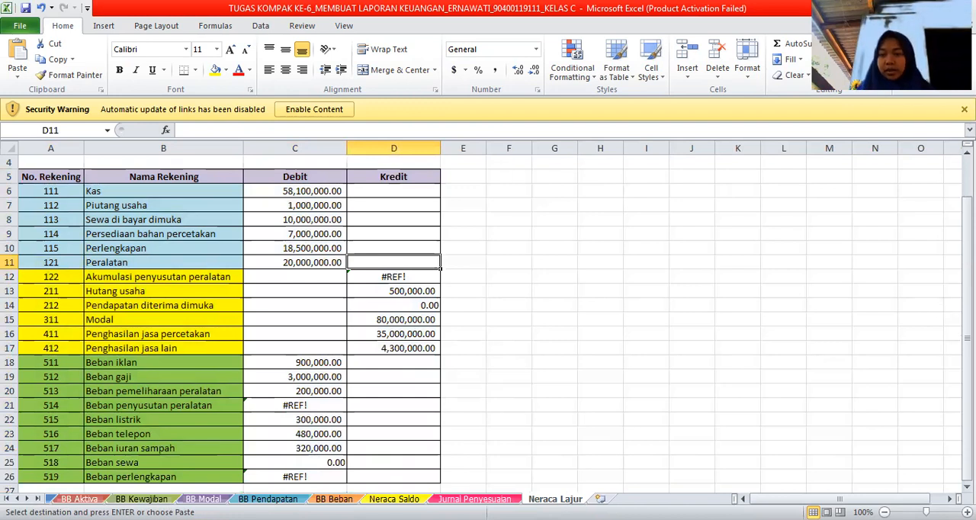
{"action": "left_click_drag", "start_coordinate": [966, 352], "coordinate": [966, 314]}
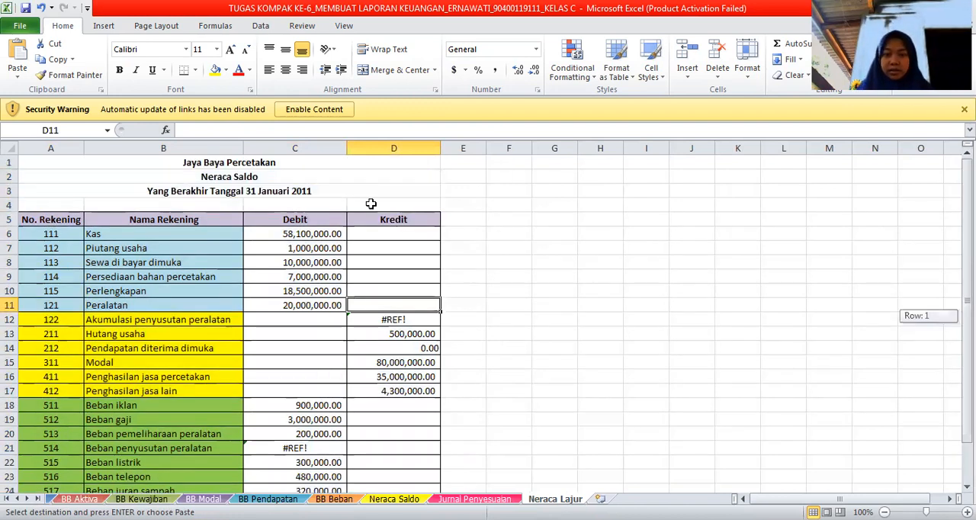
Merge and center C4:D4 above the Debit and Kredit headers and enter the heading Neraca Saldo.
{"action": "left_click_drag", "start_coordinate": [328, 205], "coordinate": [359, 204]}
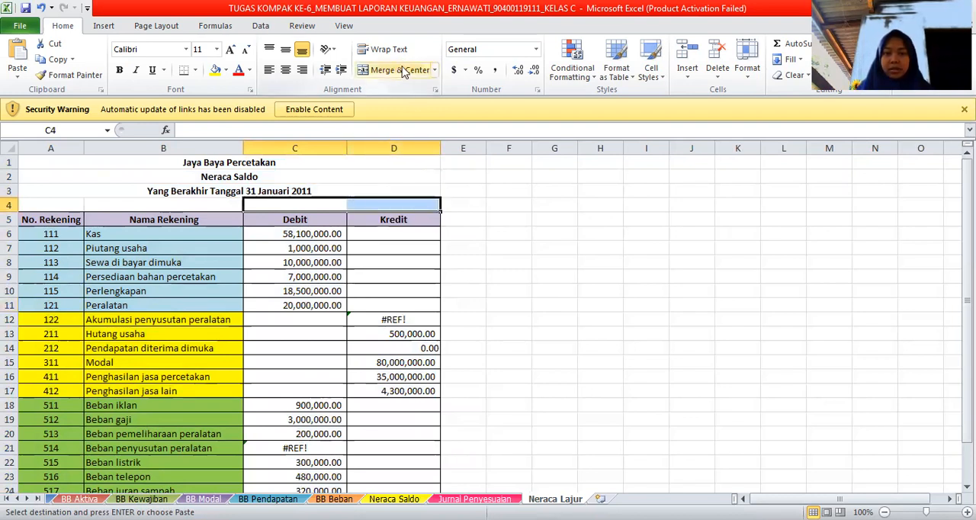
{"action": "left_click", "coordinate": [406, 70]}
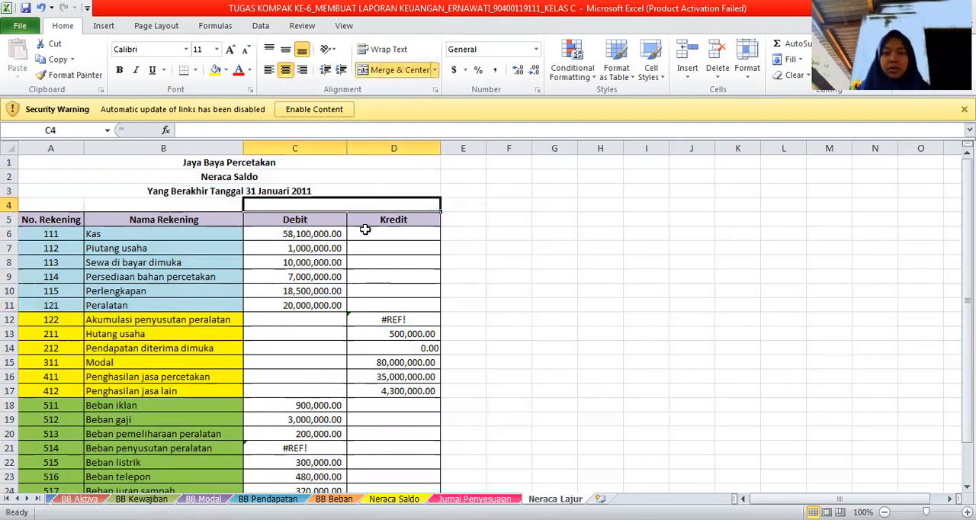
{"action": "key", "text": "ctrl+z"}
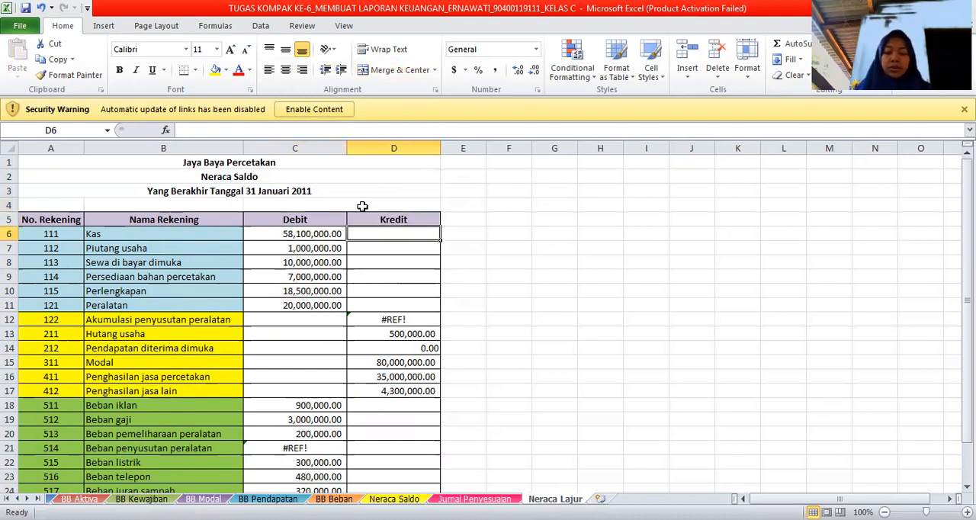
{"action": "key", "text": "ctrl+y"}
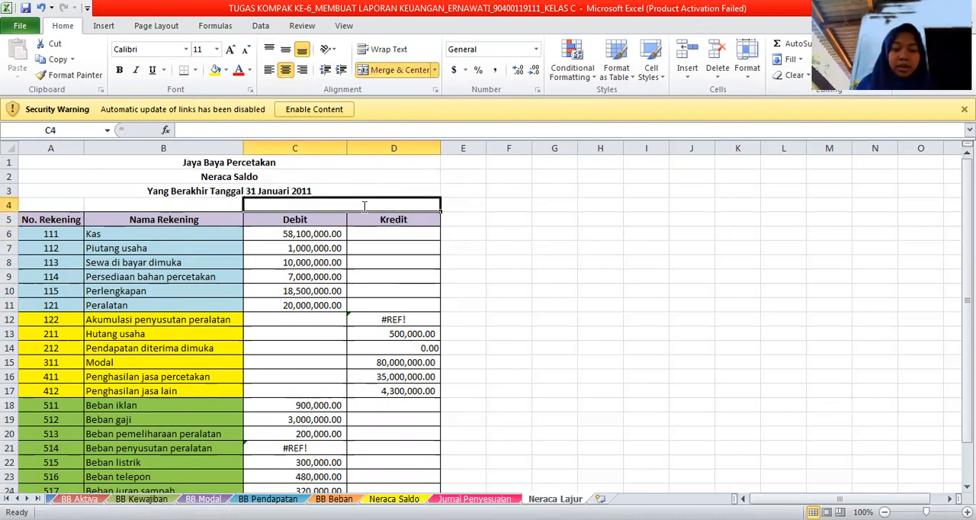
{"action": "type", "text": "Nr"}
{"action": "key", "text": "BackSpace"}
{"action": "type", "text": "eraca Saldo"}
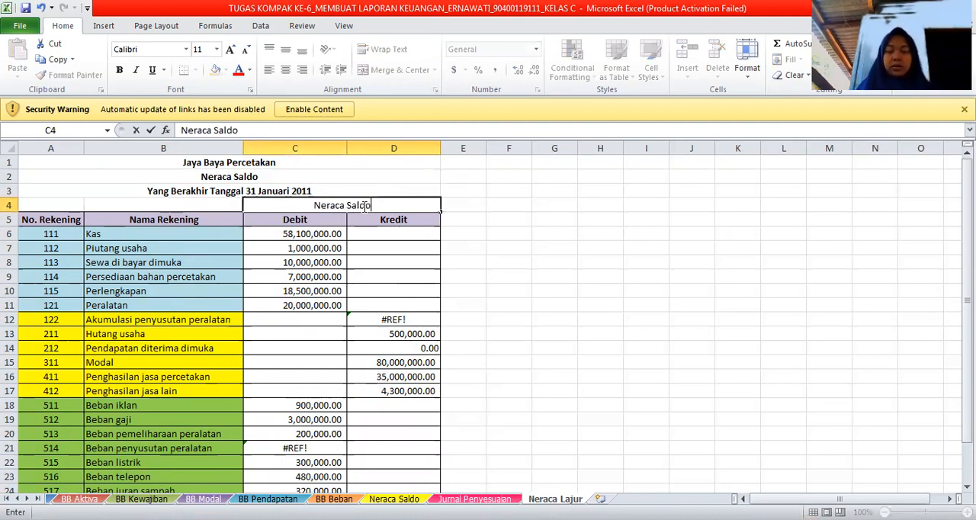
{"action": "left_click", "coordinate": [312, 207]}
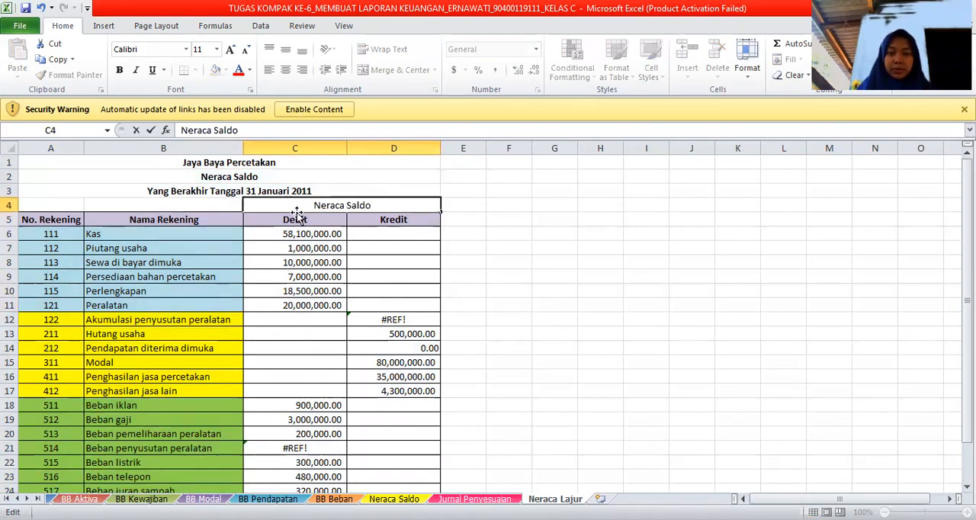
{"action": "left_click", "coordinate": [296, 215]}
Copy the Neraca Saldo heading with its Debit and Kredit cells to E4 and widen columns E and F.
{"action": "left_click_drag", "start_coordinate": [345, 209], "coordinate": [362, 216]}
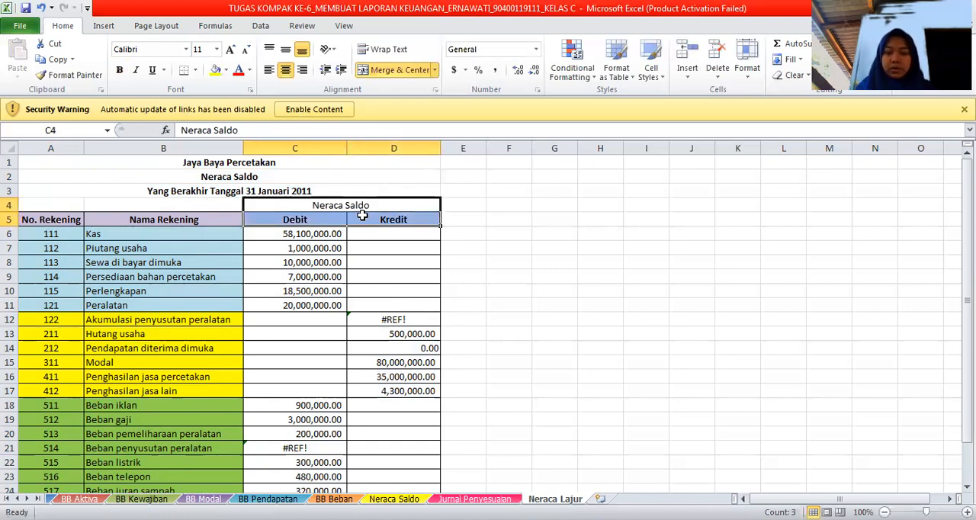
{"action": "key", "text": "ctrl+c"}
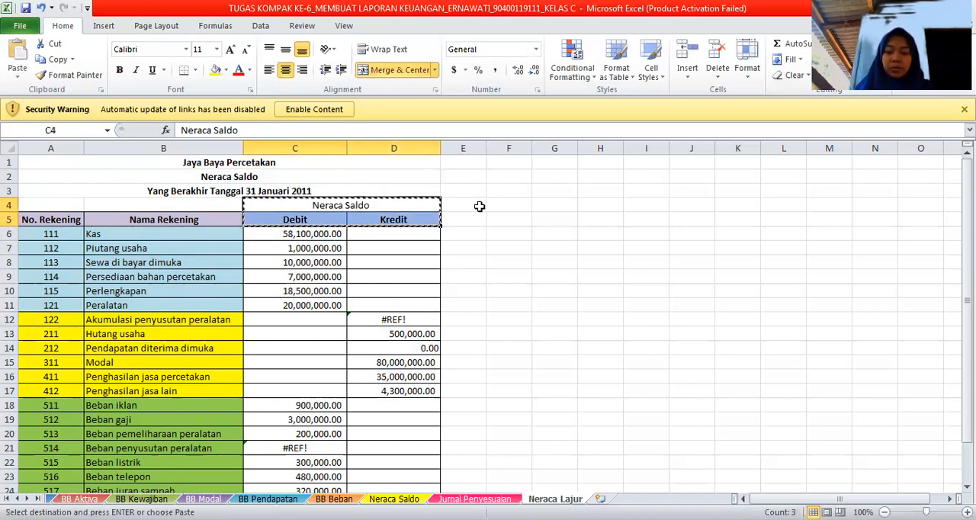
{"action": "left_click", "coordinate": [479, 206]}
{"action": "key", "text": "ctrl+v"}
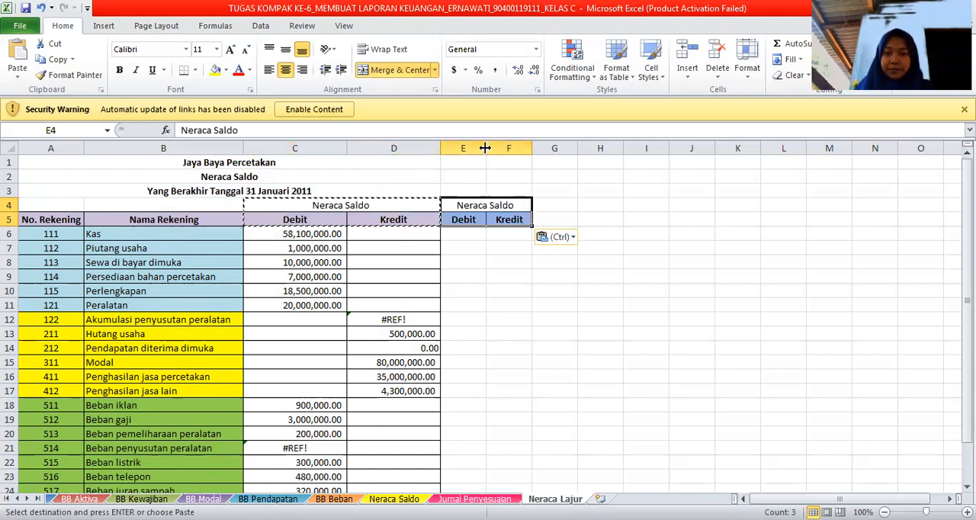
{"action": "left_click_drag", "start_coordinate": [485, 148], "coordinate": [522, 152]}
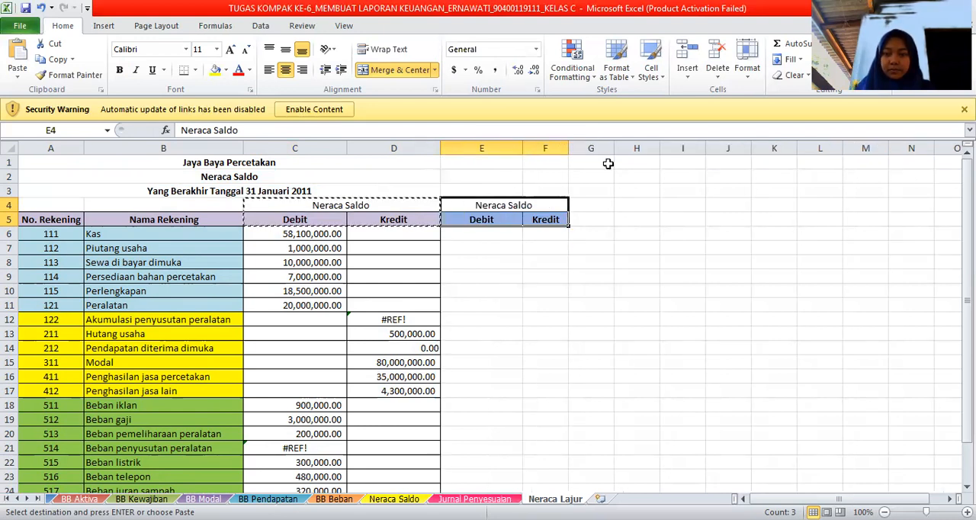
{"action": "left_click", "coordinate": [473, 215]}
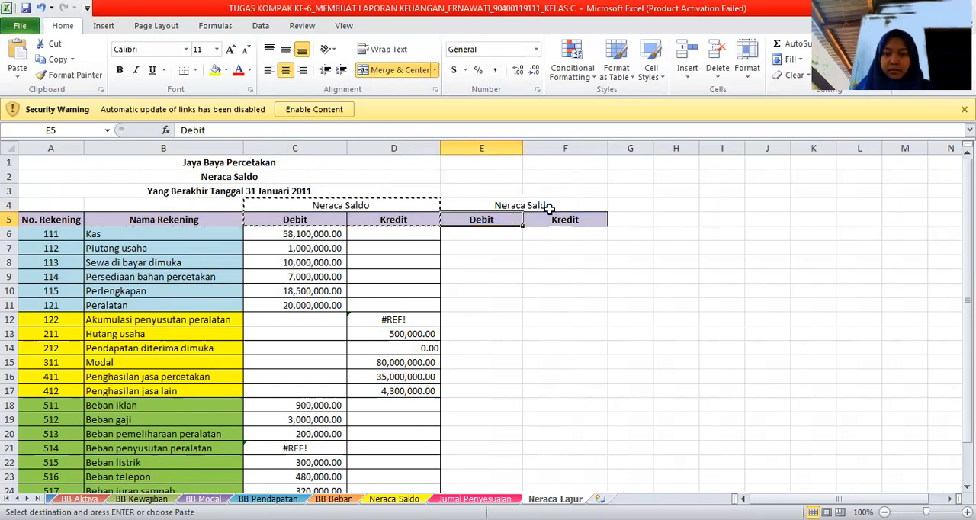
Replace the heading text in the merged cell E4 with Jurnal Penyesuaian.
{"action": "left_click", "coordinate": [549, 208]}
{"action": "left_click", "coordinate": [420, 207]}
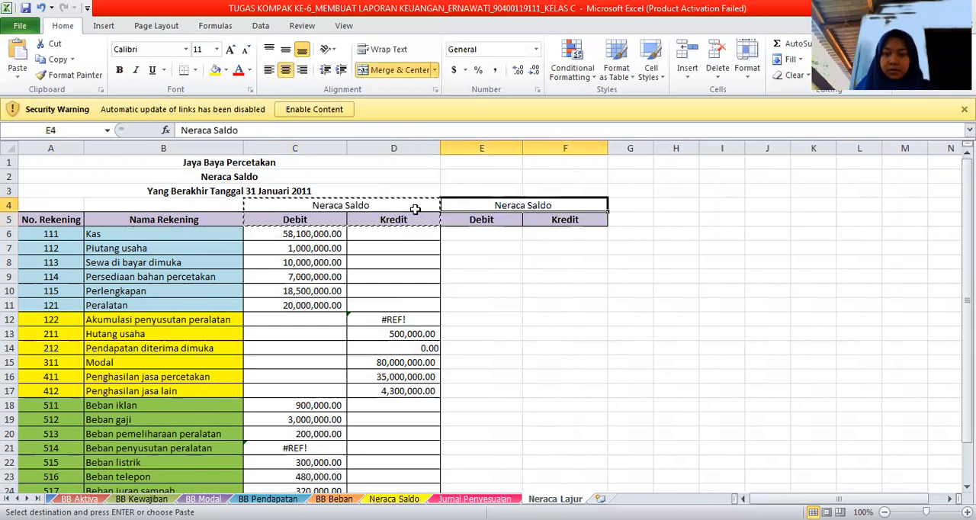
{"action": "left_click_drag", "start_coordinate": [481, 209], "coordinate": [562, 221]}
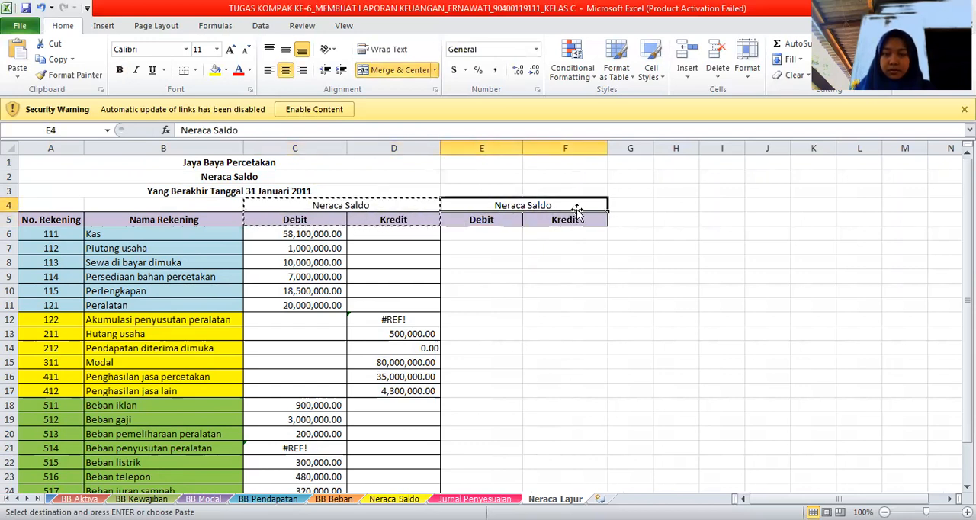
{"action": "left_click", "coordinate": [564, 219]}
{"action": "left_click", "coordinate": [561, 202]}
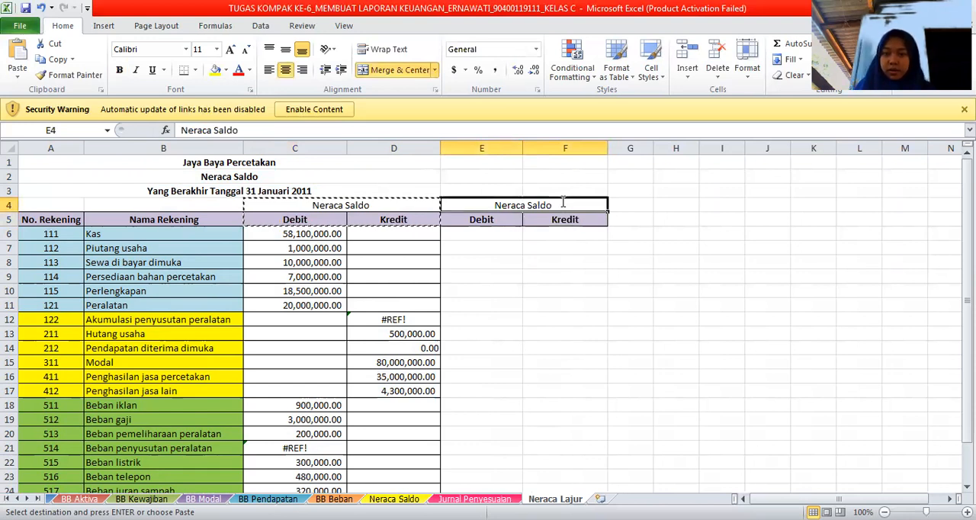
{"action": "double_click", "coordinate": [562, 202]}
{"action": "key", "text": "BackSpace"}
{"action": "key", "text": "BackSpace"}
{"action": "key", "text": "BackSpace"}
{"action": "key", "text": "BackSpace"}
{"action": "key", "text": "BackSpace"}
{"action": "key", "text": "BackSpace"}
{"action": "key", "text": "BackSpace"}
{"action": "key", "text": "BackSpace"}
{"action": "key", "text": "BackSpace"}
{"action": "key", "text": "BackSpace"}
{"action": "key", "text": "BackSpace"}
{"action": "key", "text": "BackSpace"}
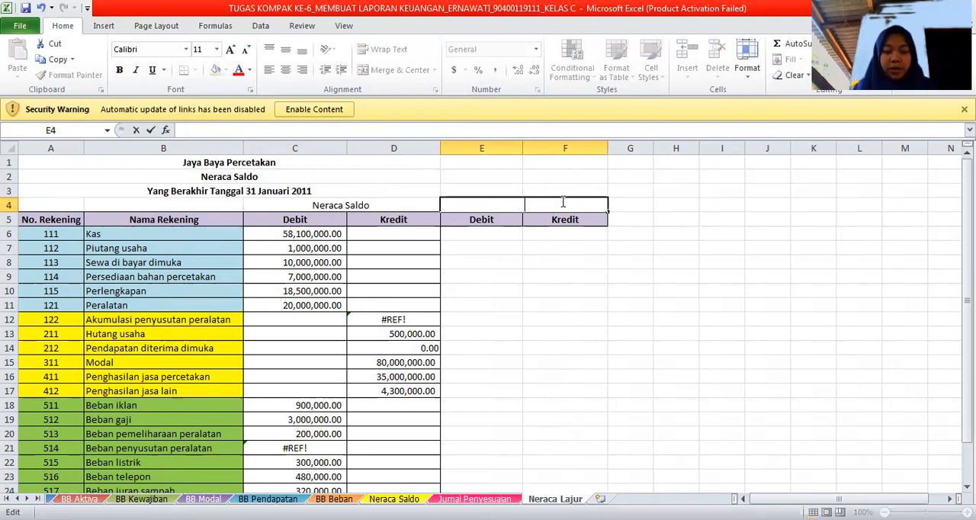
{"action": "type", "text": "Jurnal"}
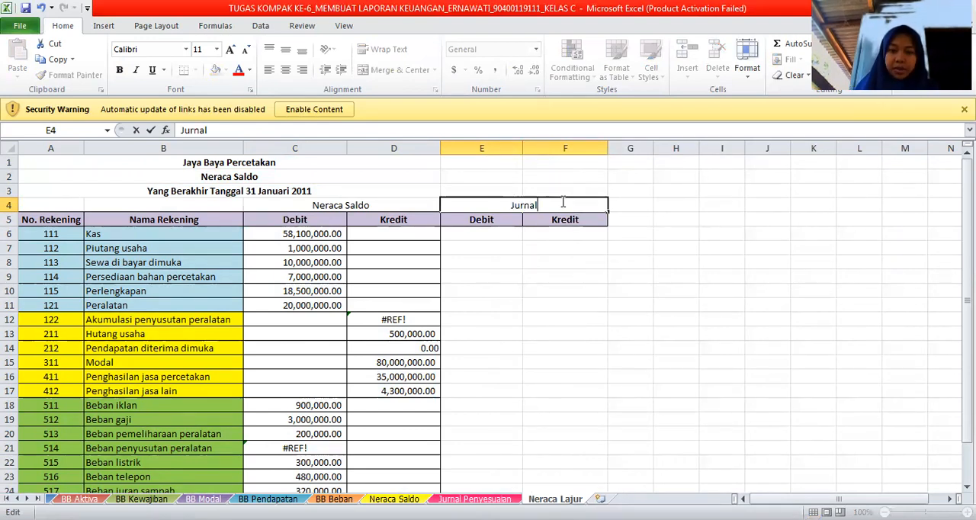
{"action": "type", "text": " Penyesuai"}
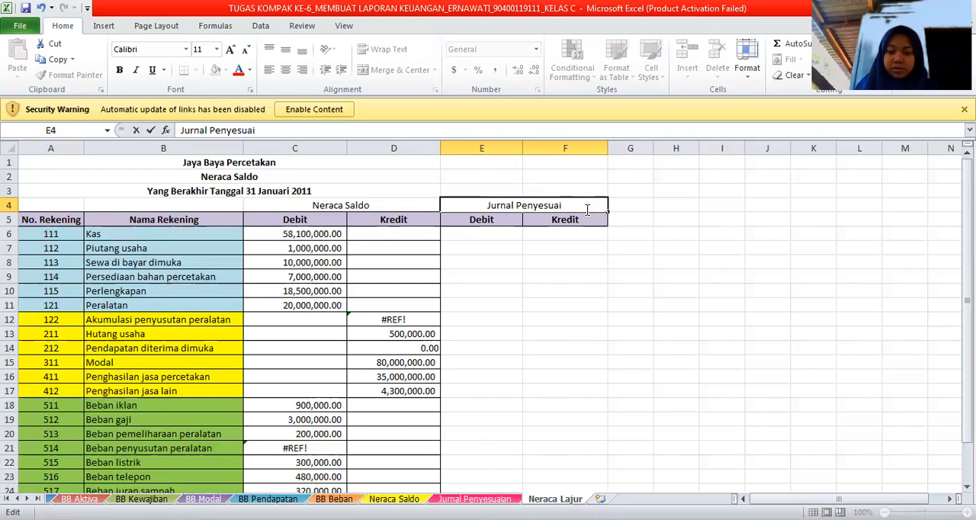
{"action": "type", "text": "ab"}
{"action": "key", "text": "BackSpace"}
{"action": "type", "text": "n"}
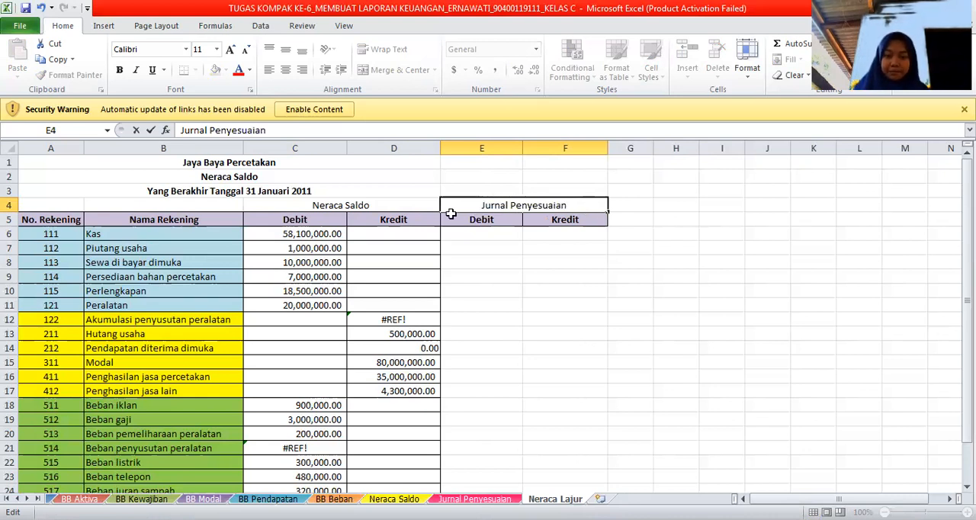
{"action": "left_click", "coordinate": [478, 216]}
Copy the Neraca Saldo heading with its Debit and Kredit cells to G4 and widen column H.
{"action": "left_click_drag", "start_coordinate": [342, 208], "coordinate": [362, 219]}
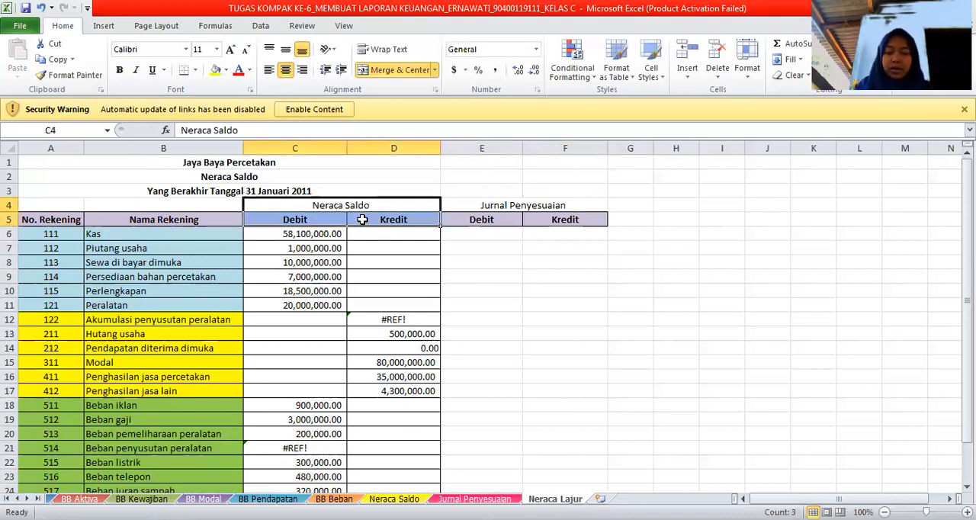
{"action": "key", "text": "ctrl+c"}
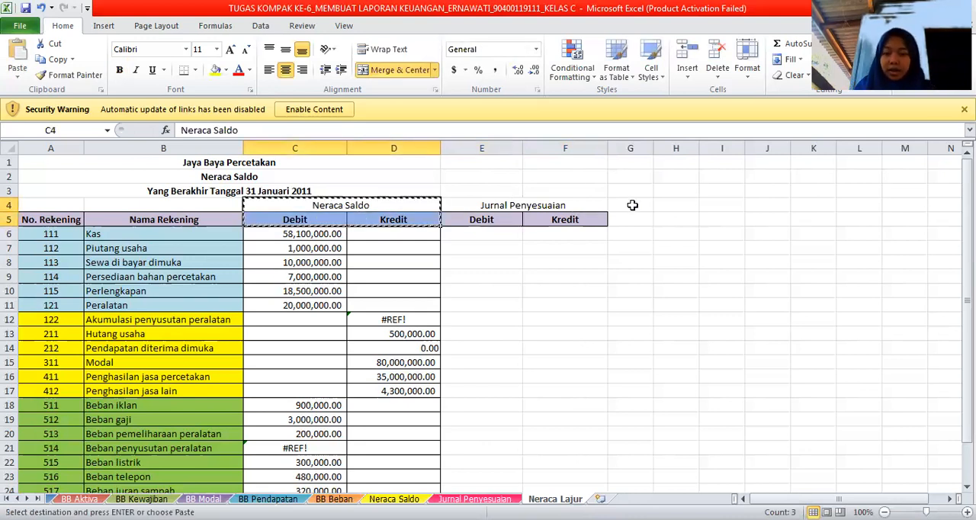
{"action": "left_click", "coordinate": [632, 205]}
{"action": "key", "text": "ctrl+v"}
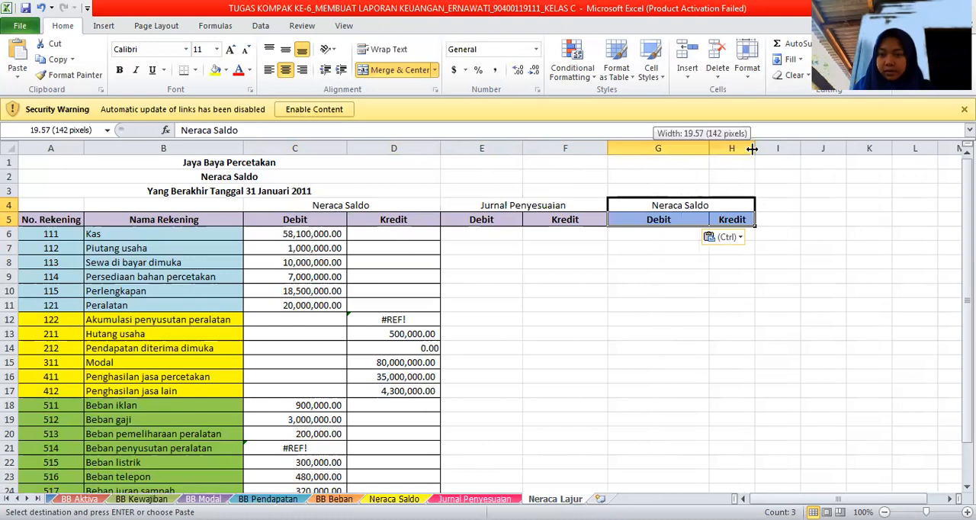
{"action": "left_click_drag", "start_coordinate": [754, 148], "coordinate": [801, 148]}
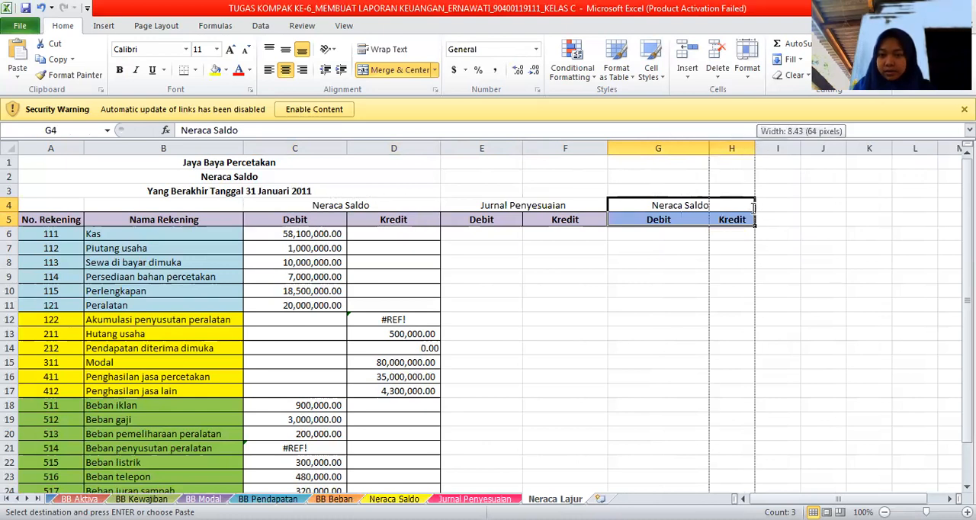
Extend the heading text in the merged cell G4 to Neraca Saldo Setela penyesuain.
{"action": "double_click", "coordinate": [753, 207]}
{"action": "type", "text": "Setela"}
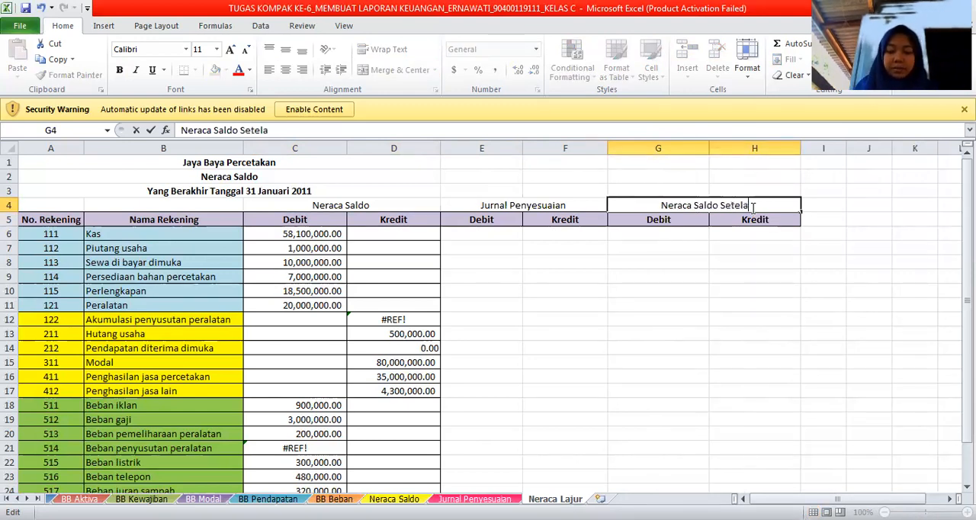
{"action": "type", "text": " penyesu"}
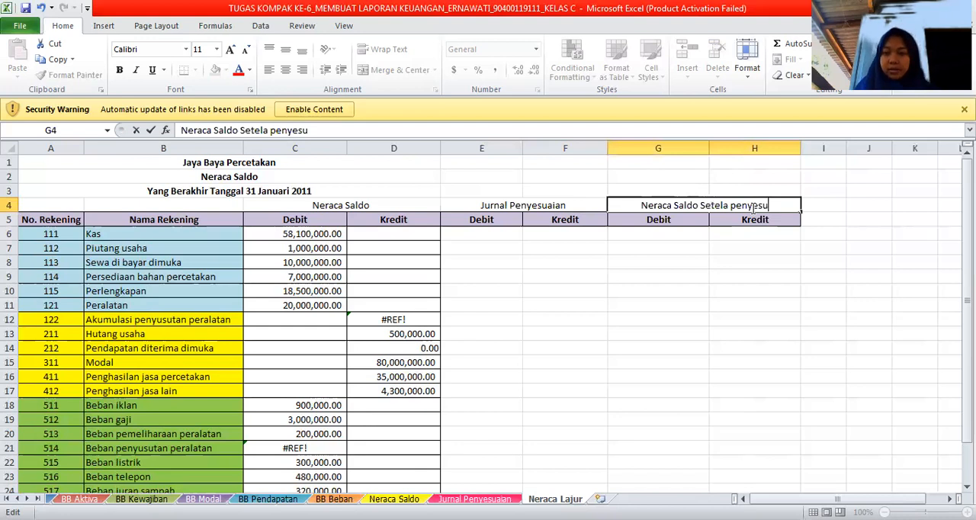
{"action": "type", "text": "ain"}
{"action": "left_click_drag", "start_coordinate": [890, 497], "coordinate": [902, 495]}
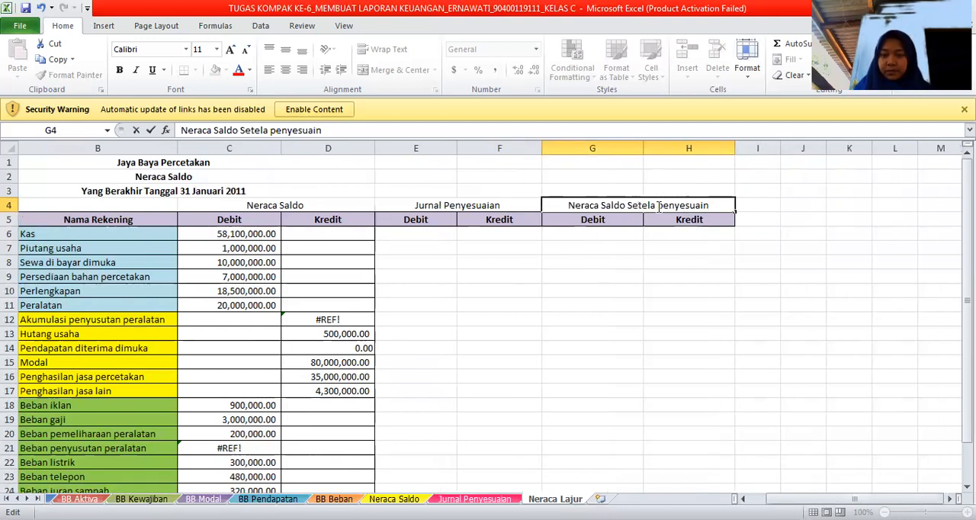
{"action": "left_click_drag", "start_coordinate": [324, 205], "coordinate": [230, 206]}
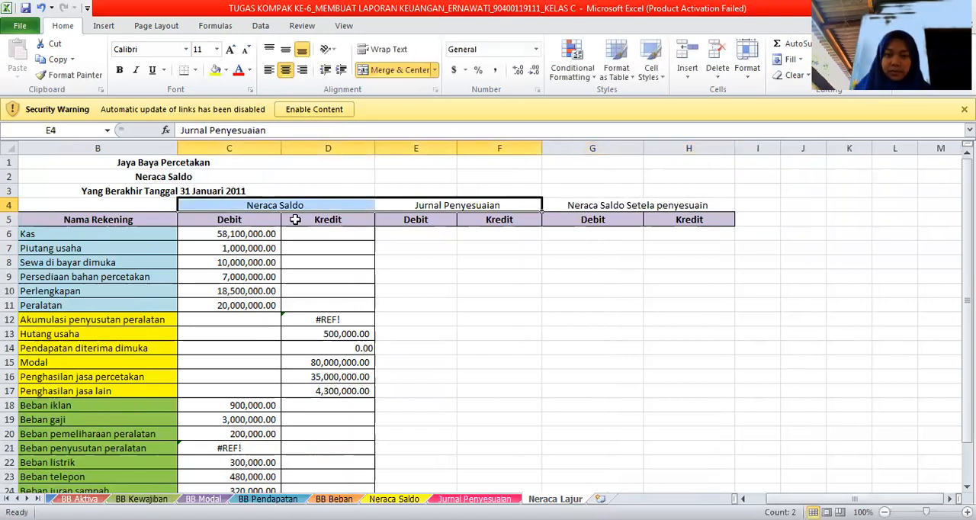
{"action": "left_click_drag", "start_coordinate": [295, 205], "coordinate": [295, 220]}
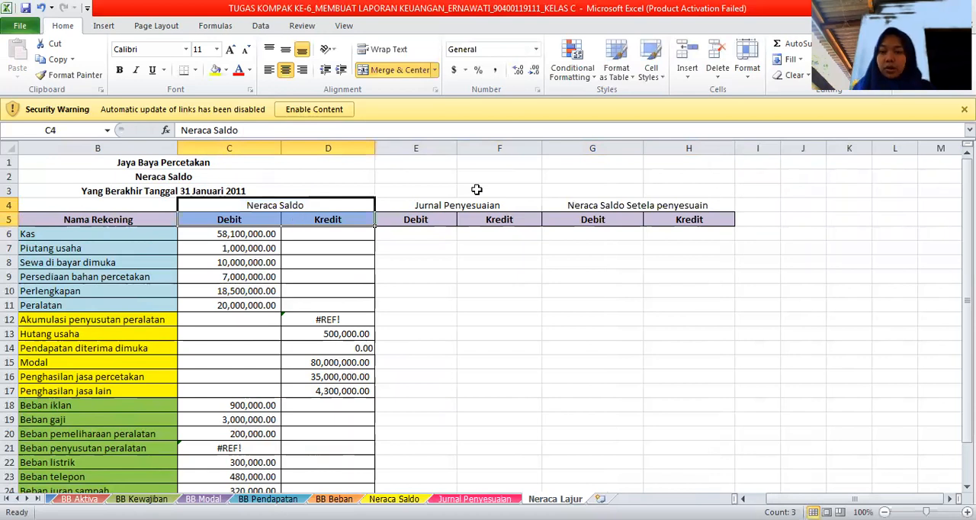
{"action": "key", "text": "ctrl+c"}
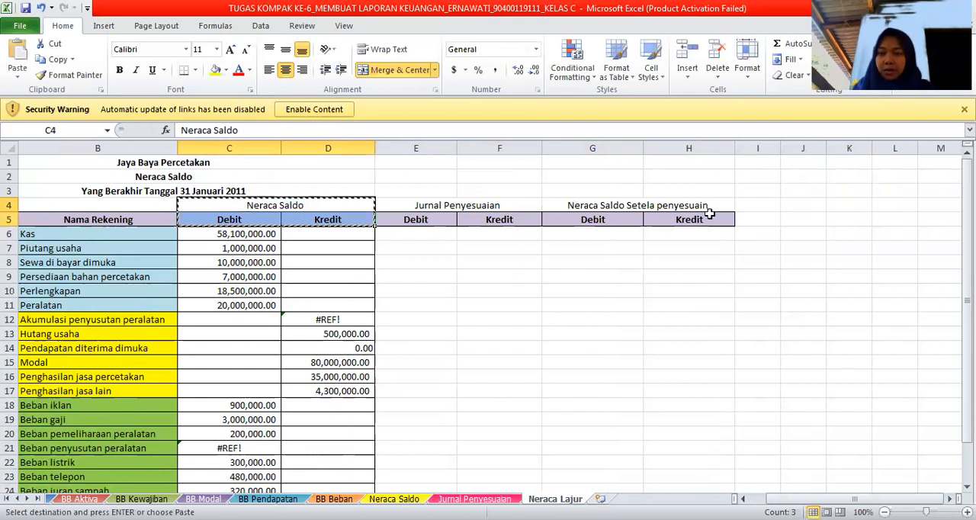
{"action": "left_click", "coordinate": [766, 206]}
{"action": "type", "text": "v"}
{"action": "key", "text": "BackSpace"}
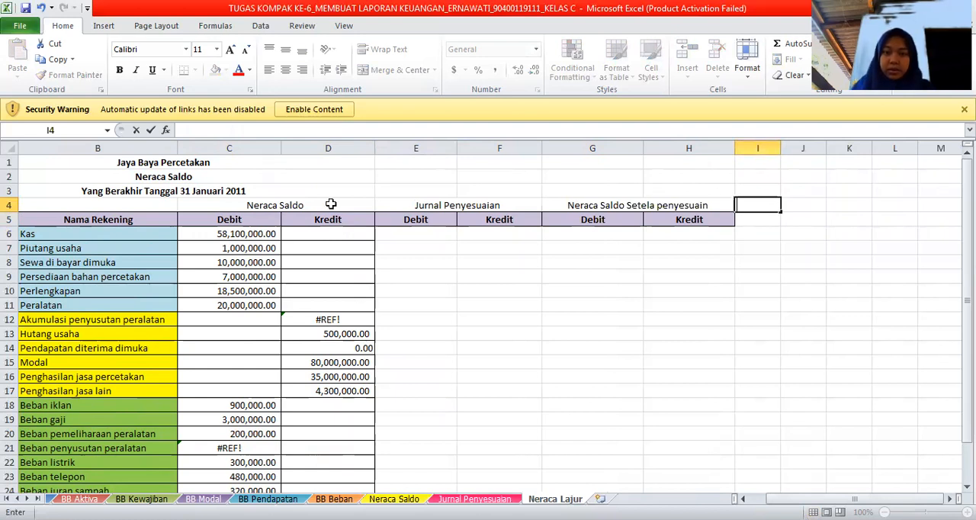
Copy the Neraca Saldo heading in C4 with its Debit and Kredit cells to I4.
{"action": "left_click", "coordinate": [249, 205]}
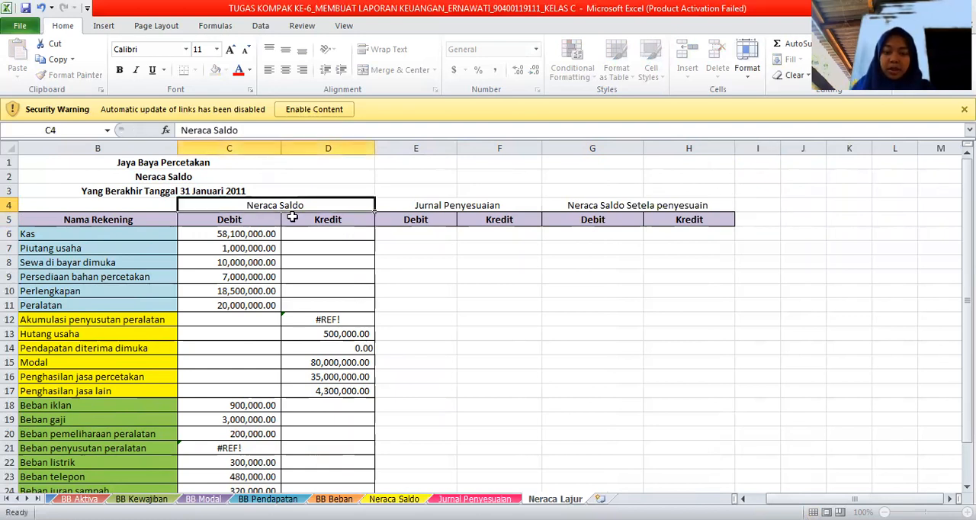
{"action": "left_click", "coordinate": [292, 217], "text": "shift"}
{"action": "key", "text": "ctrl+c"}
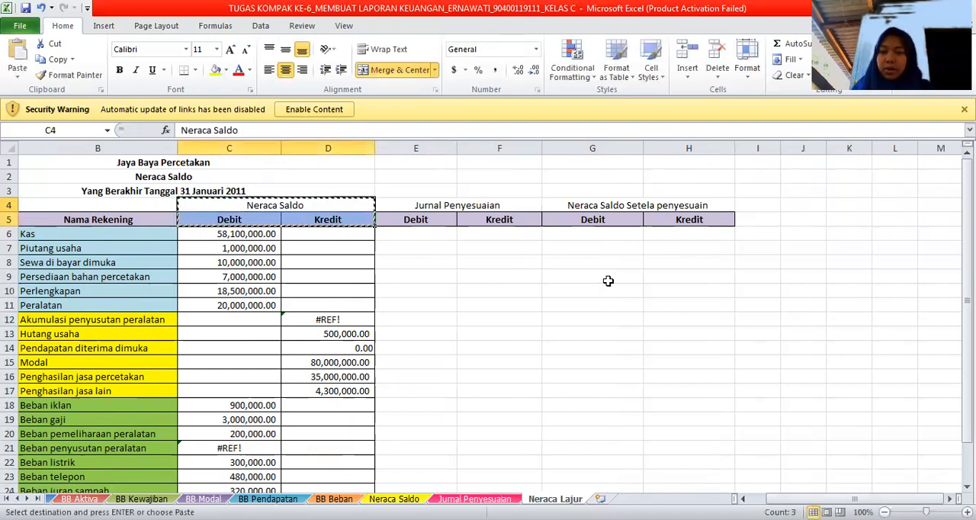
{"action": "left_click", "coordinate": [769, 208]}
{"action": "key", "text": "ctrl+v"}
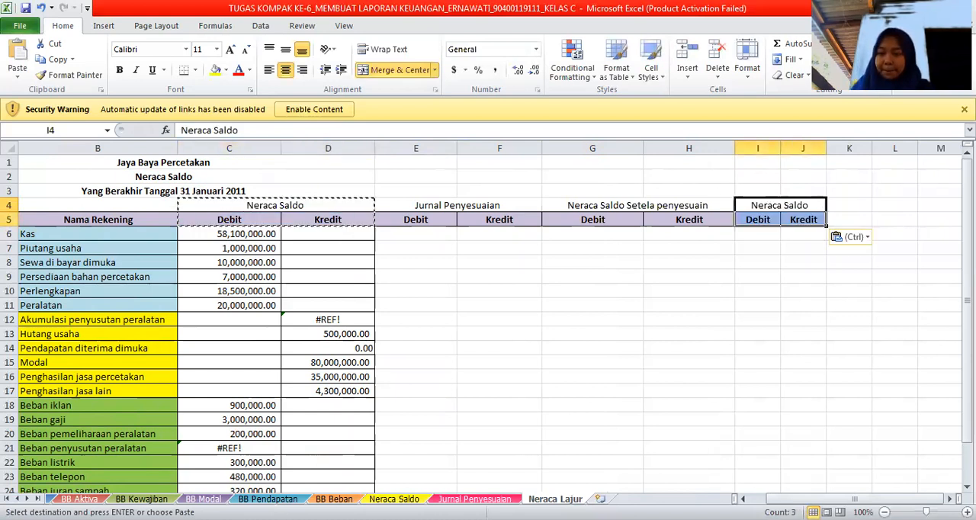
Replace the heading text in the merged cell I4 with L/R.
{"action": "left_click", "coordinate": [881, 416]}
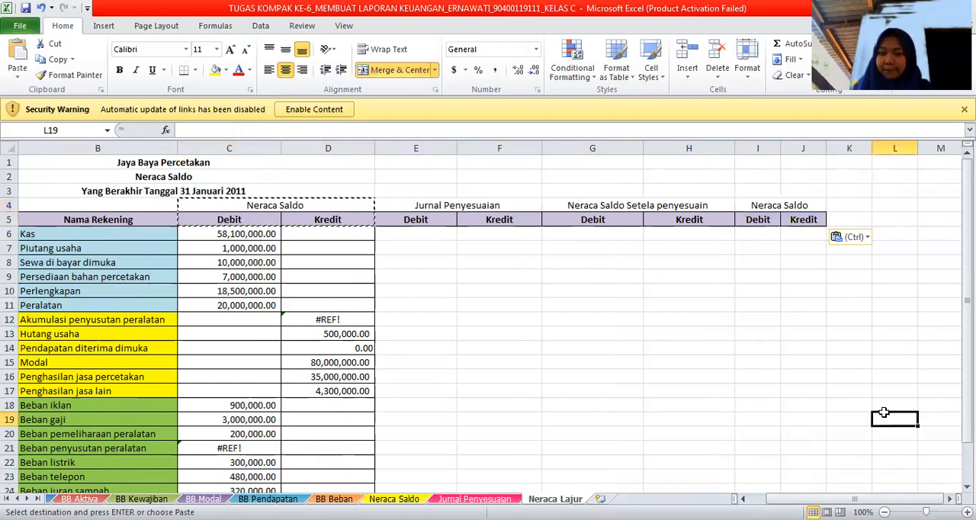
{"action": "key", "text": "Right"}
{"action": "key", "text": "Right"}
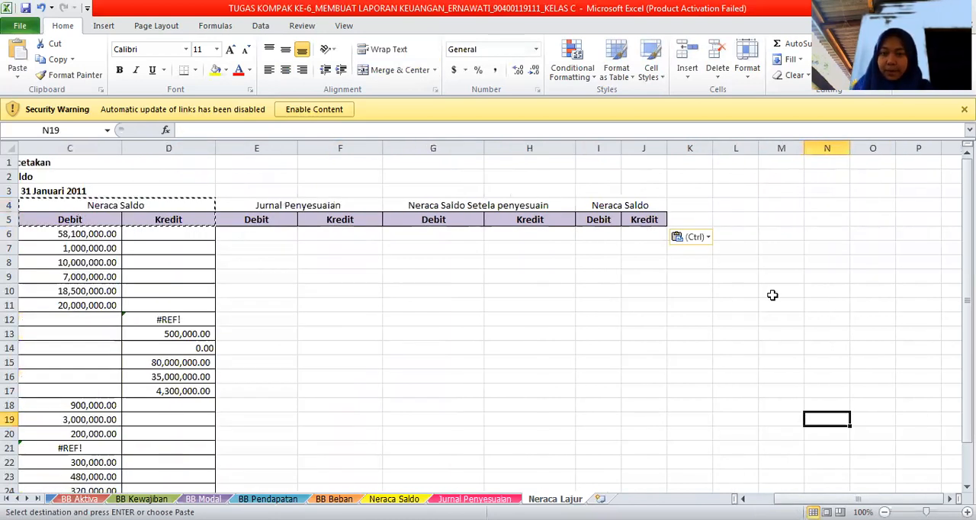
{"action": "double_click", "coordinate": [653, 205]}
{"action": "key", "text": "BackSpace"}
{"action": "key", "text": "BackSpace"}
{"action": "key", "text": "BackSpace"}
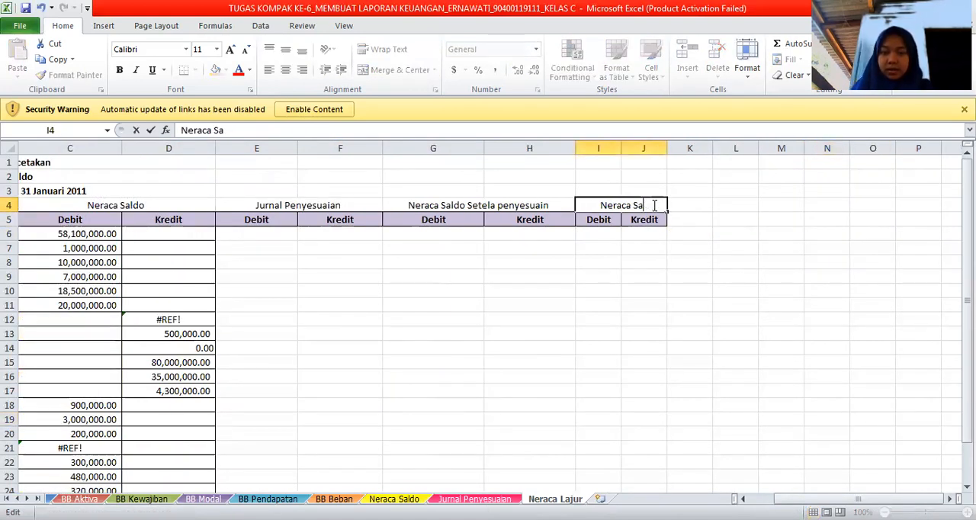
{"action": "key", "text": "BackSpace"}
{"action": "key", "text": "BackSpace"}
{"action": "key", "text": "BackSpace"}
{"action": "key", "text": "BackSpace"}
{"action": "key", "text": "BackSpace"}
{"action": "key", "text": "BackSpace"}
{"action": "key", "text": "BackSpace"}
{"action": "key", "text": "BackSpace"}
{"action": "key", "text": "BackSpace"}
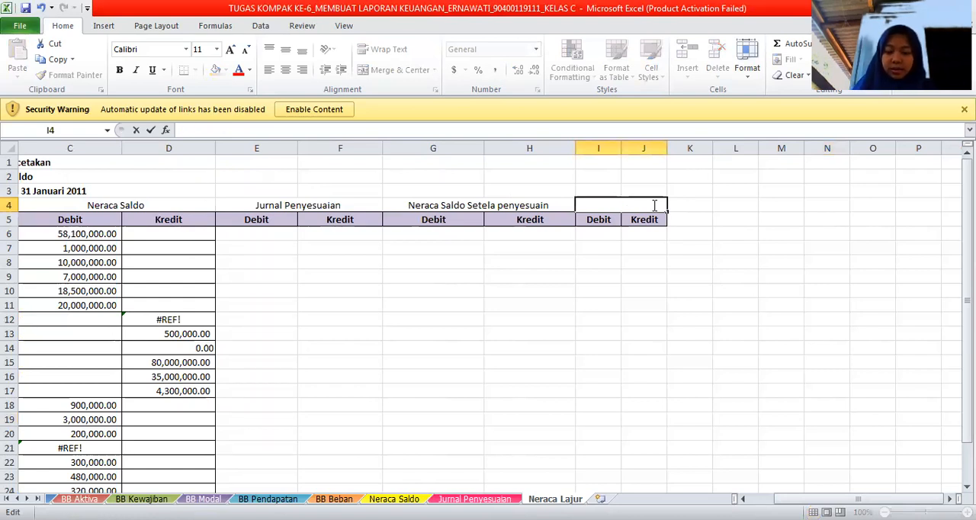
{"action": "type", "text": "L/R"}
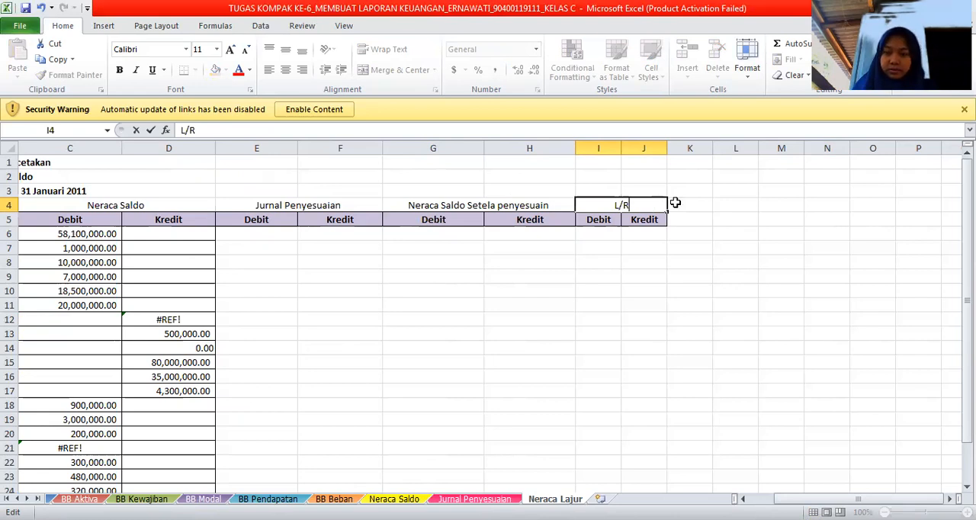
{"action": "key", "text": "Tab"}
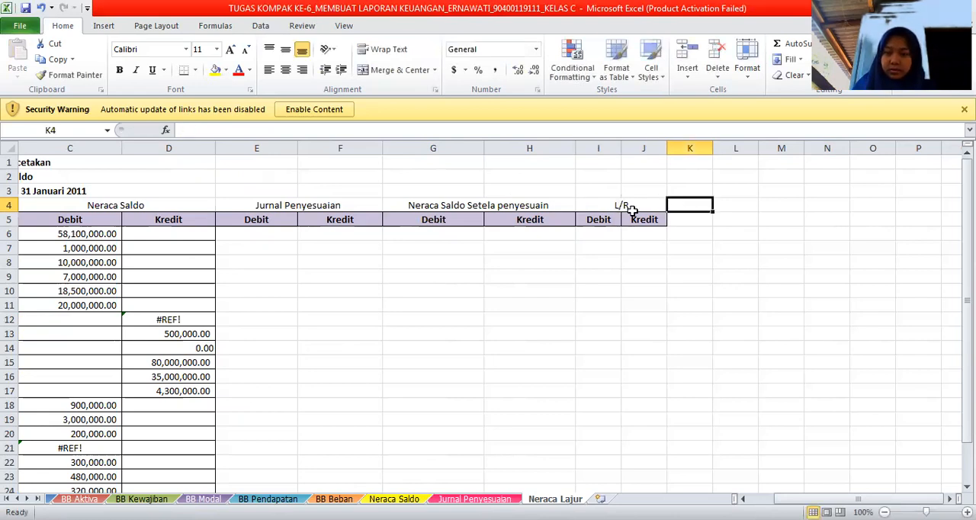
{"action": "left_click_drag", "start_coordinate": [630, 204], "coordinate": [636, 217]}
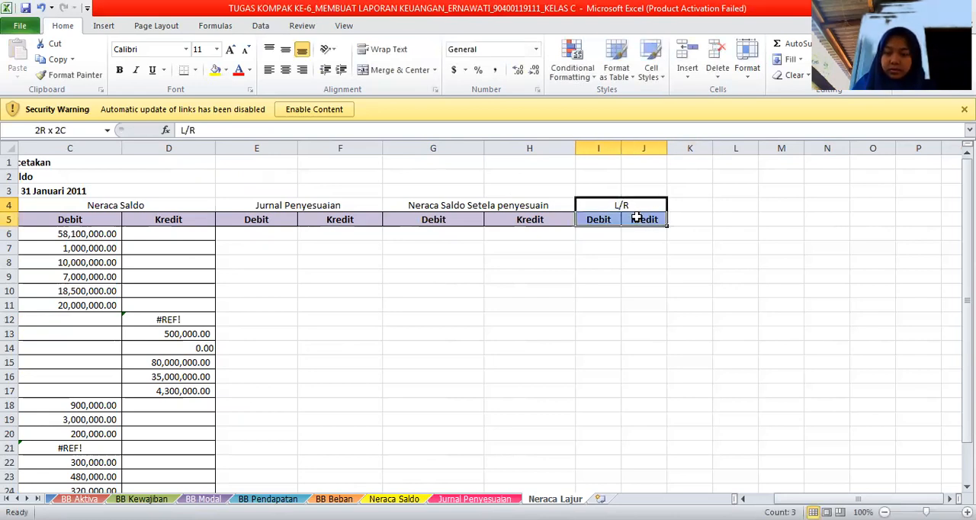
{"action": "key", "text": "ctrl+c"}
{"action": "left_click", "coordinate": [687, 204]}
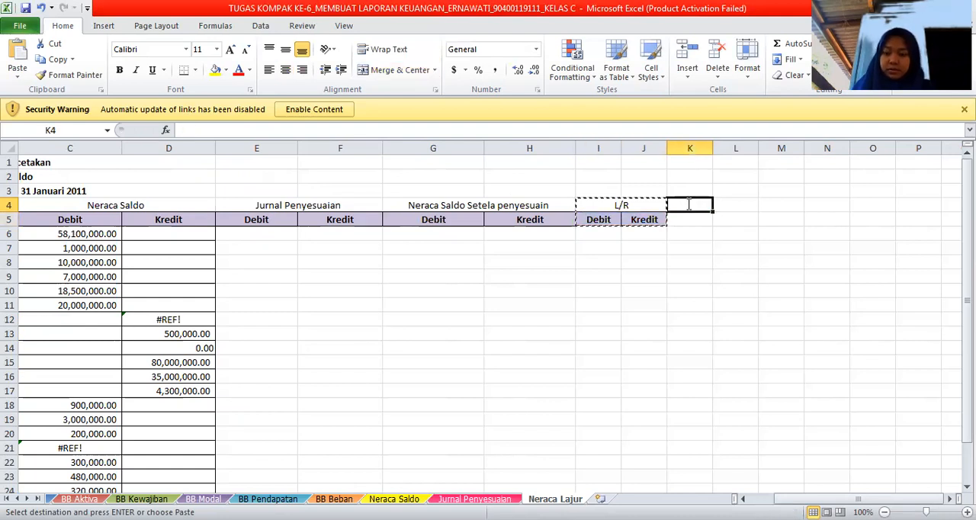
{"action": "type", "text": "V"}
{"action": "key", "text": "BackSpace"}
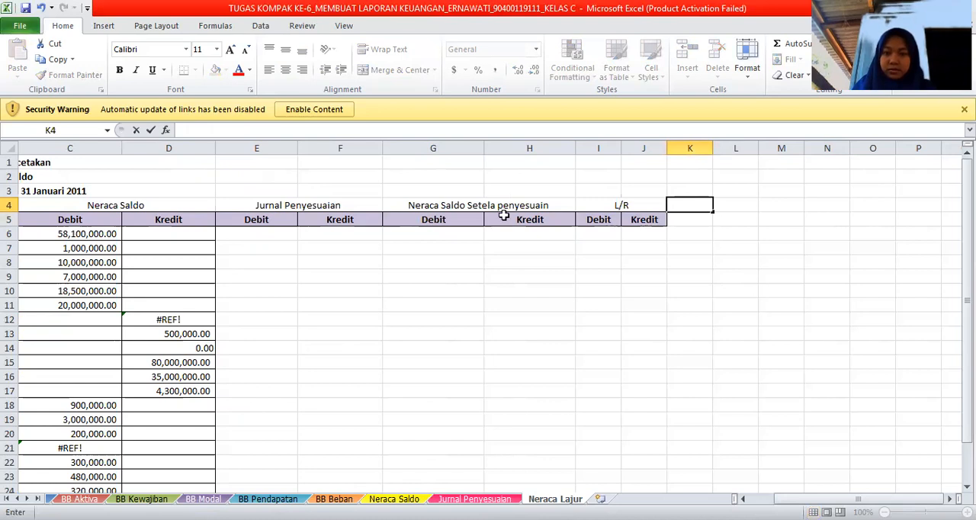
Copy the L/R heading with its Debit and Kredit cells to K4.
{"action": "left_click", "coordinate": [589, 203]}
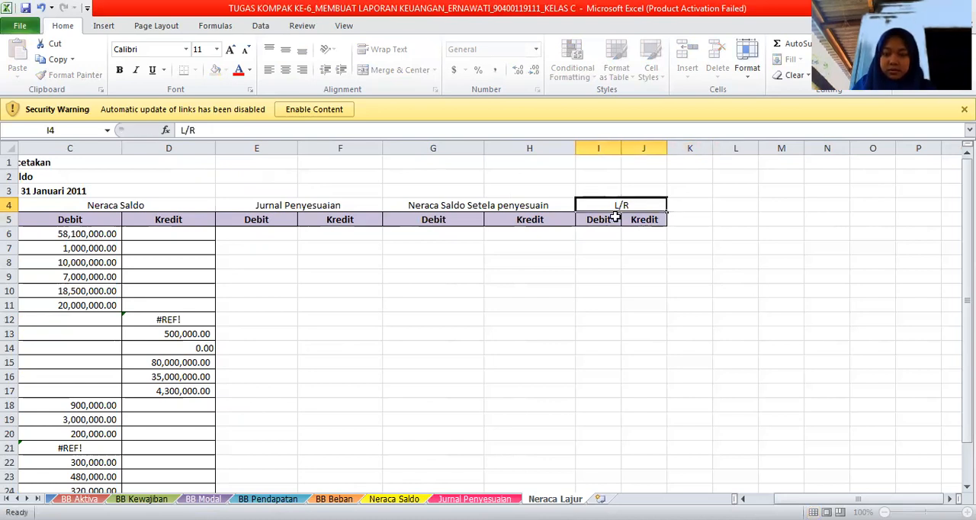
{"action": "left_click", "coordinate": [615, 217], "text": "shift"}
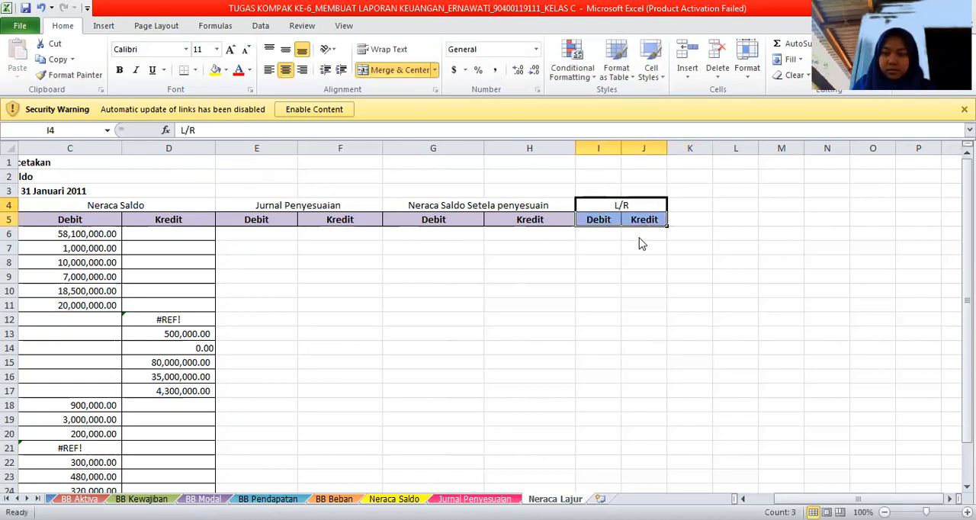
{"action": "right_click", "coordinate": [640, 243]}
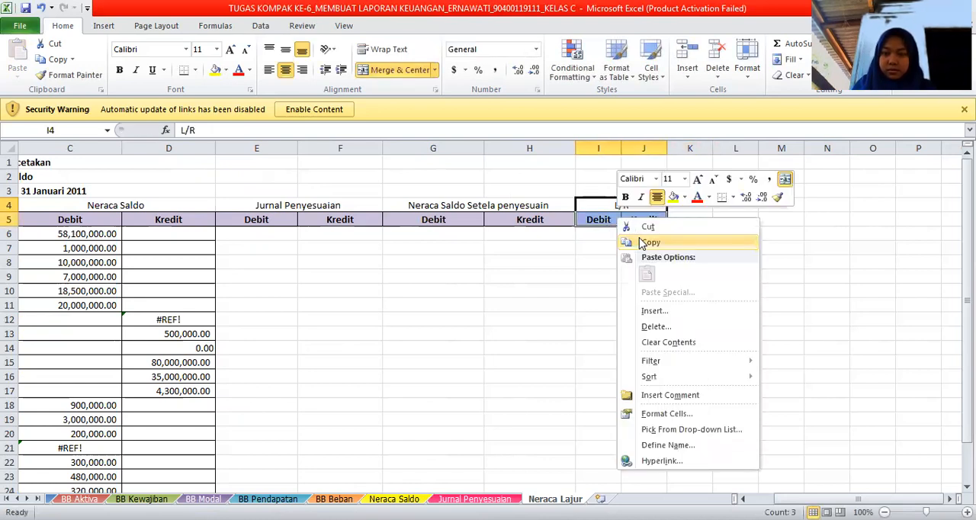
{"action": "key", "text": "ctrl+c"}
{"action": "left_click", "coordinate": [688, 204]}
{"action": "key", "text": "ctrl+v"}
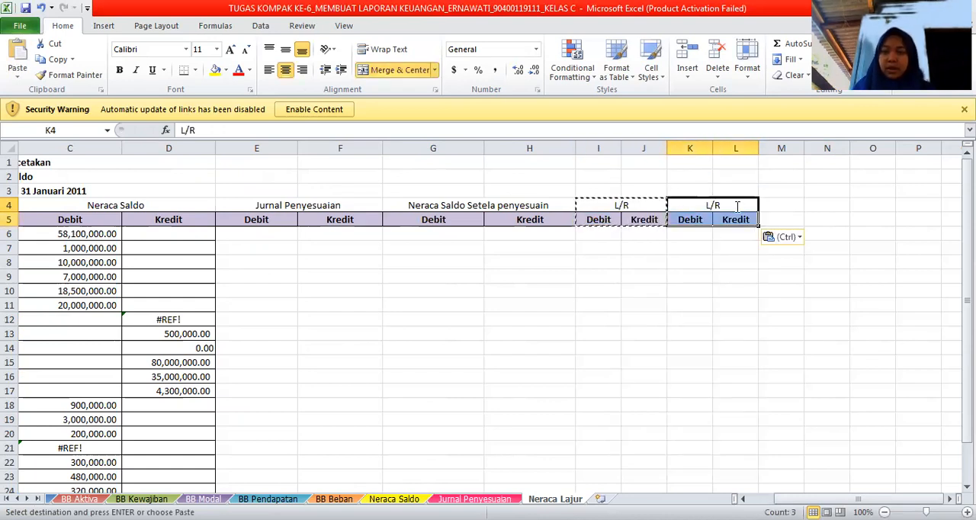
Replace the heading text in the merged cell K4 with Neraca.
{"action": "double_click", "coordinate": [737, 205]}
{"action": "key", "text": "BackSpace"}
{"action": "key", "text": "BackSpace"}
{"action": "key", "text": "BackSpace"}
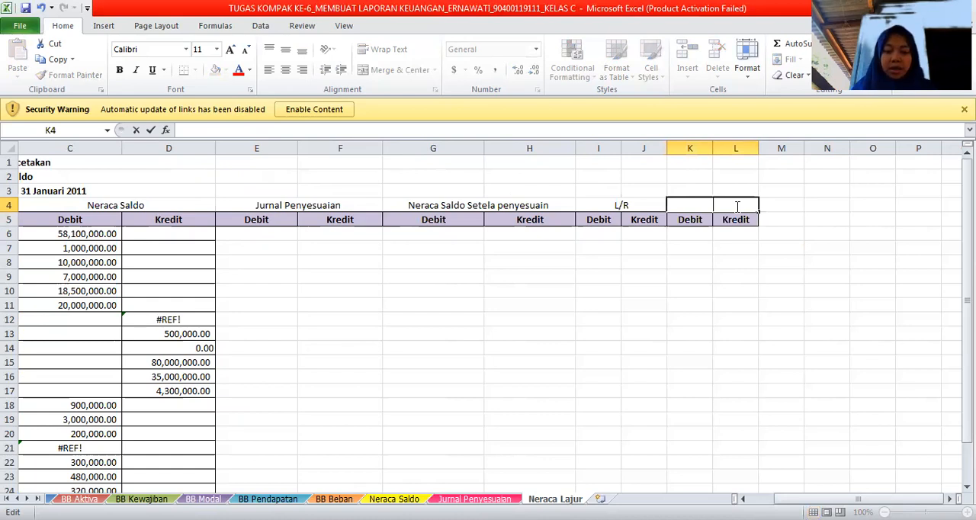
{"action": "type", "text": "Neraca"}
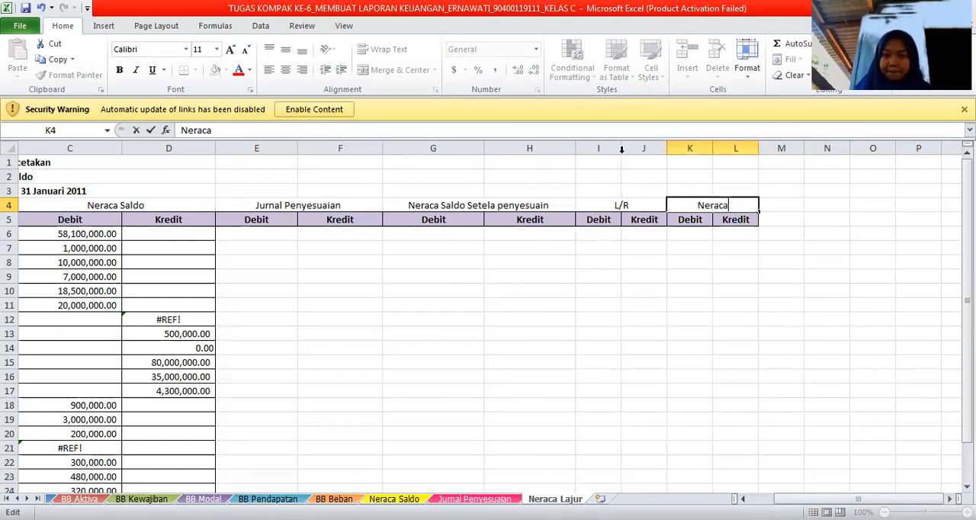
Widen columns I, J and K beneath the L/R and Neraca headings.
{"action": "left_click", "coordinate": [608, 204]}
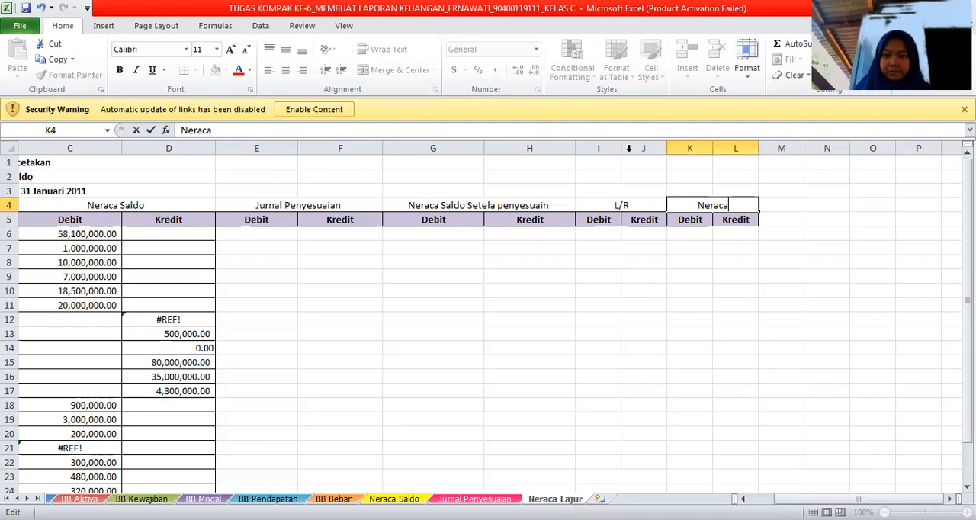
{"action": "left_click_drag", "start_coordinate": [621, 150], "coordinate": [796, 148]}
{"action": "left_click", "coordinate": [619, 238]}
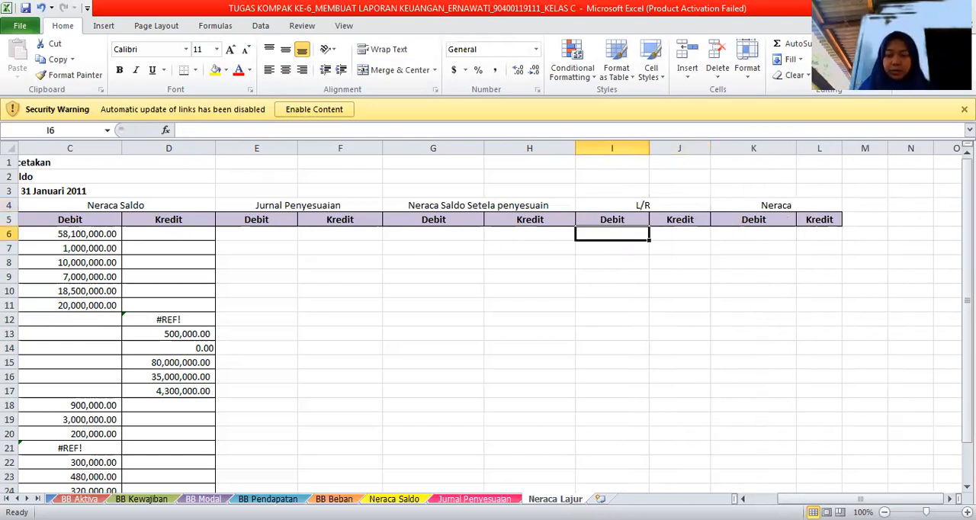
Review the account rows of Neraca Lajur and the adjusting entries on the Jurnal Penyesuaian sheet, and return to Neraca Lajur.
{"action": "scroll", "coordinate": [271, 429], "scroll_direction": "down", "scroll_amount": 1}
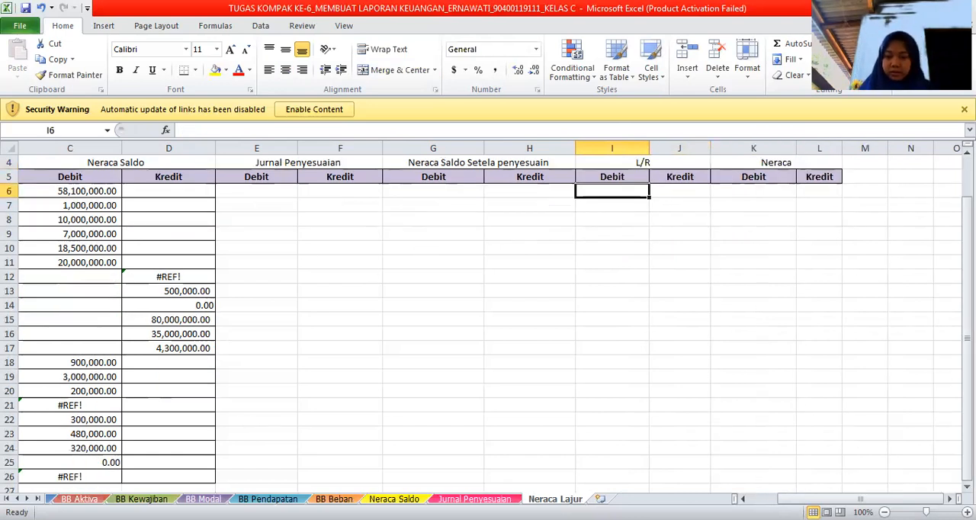
{"action": "scroll", "coordinate": [435, 450], "scroll_direction": "left", "scroll_amount": 2}
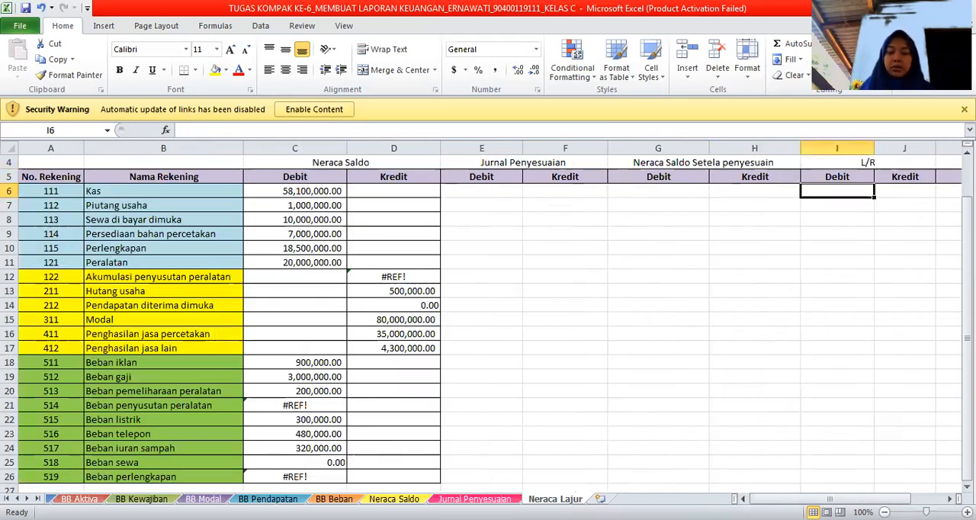
{"action": "key", "text": "ctrl+Page_Up"}
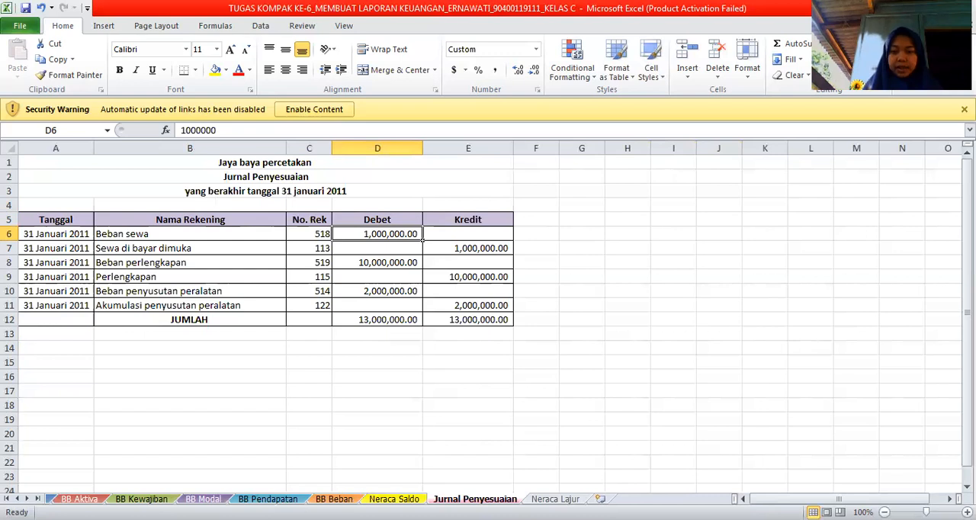
{"action": "left_click", "coordinate": [554, 499]}
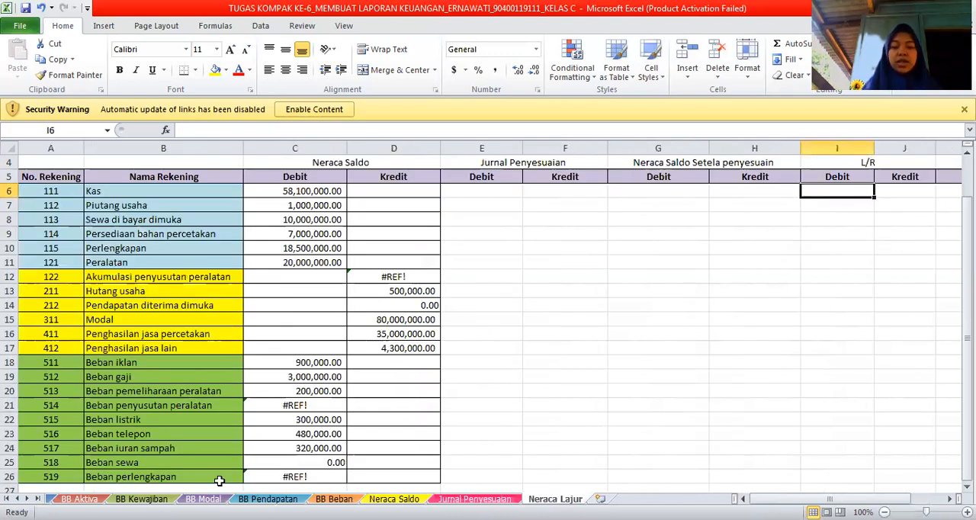
Link the Jurnal Penyesuaian Debit cell E25 for Beban sewa to cell D6 of the Jurnal Penyesuaian sheet.
{"action": "left_click", "coordinate": [462, 463]}
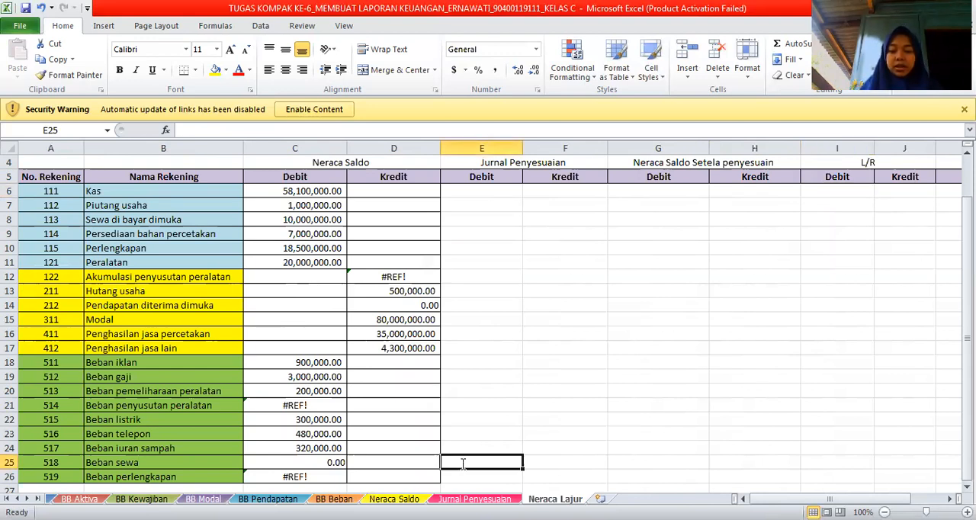
{"action": "type", "text": "="}
{"action": "left_click", "coordinate": [474, 498]}
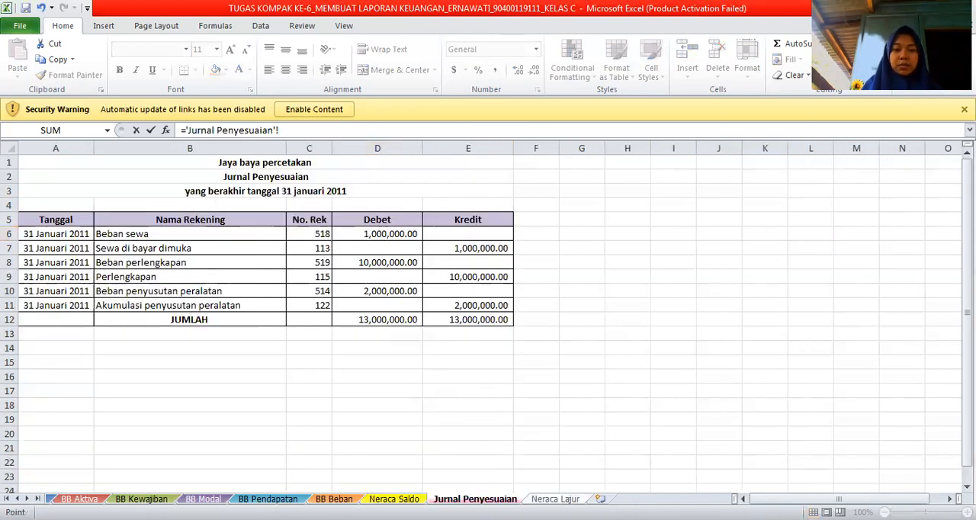
{"action": "left_click", "coordinate": [413, 235]}
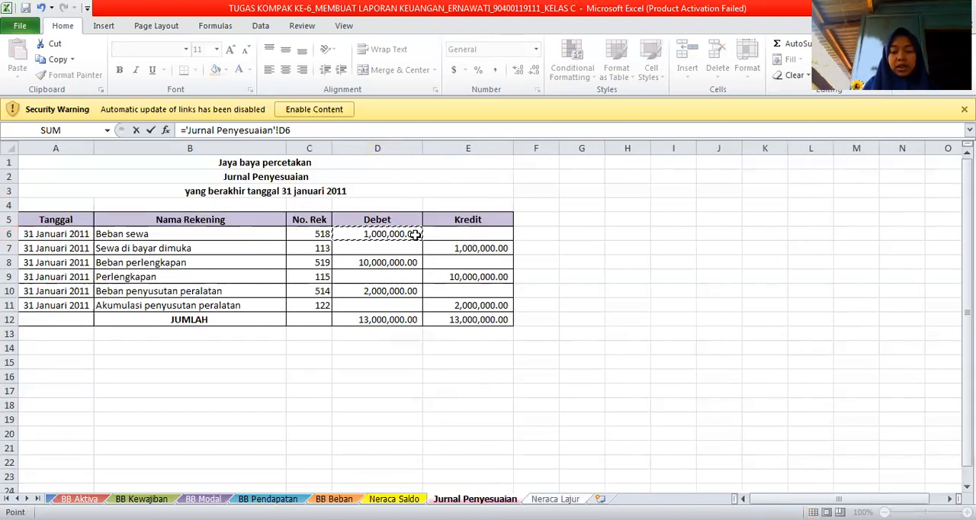
{"action": "key", "text": "Return"}
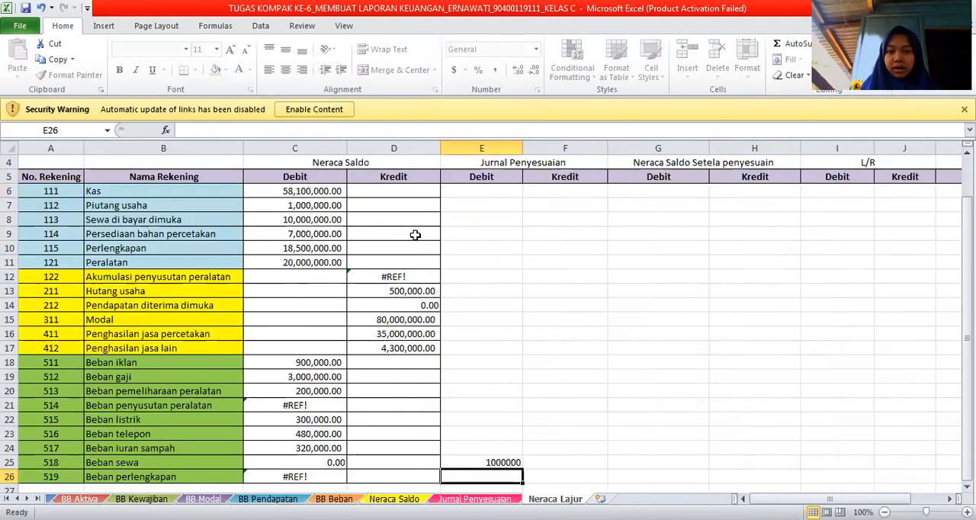
Link the adjustment Kredit cell F8 for Sewa di bayar dimuka to cell E7 of the Jurnal Penyesuaian sheet.
{"action": "left_click_drag", "start_coordinate": [540, 363], "coordinate": [559, 412]}
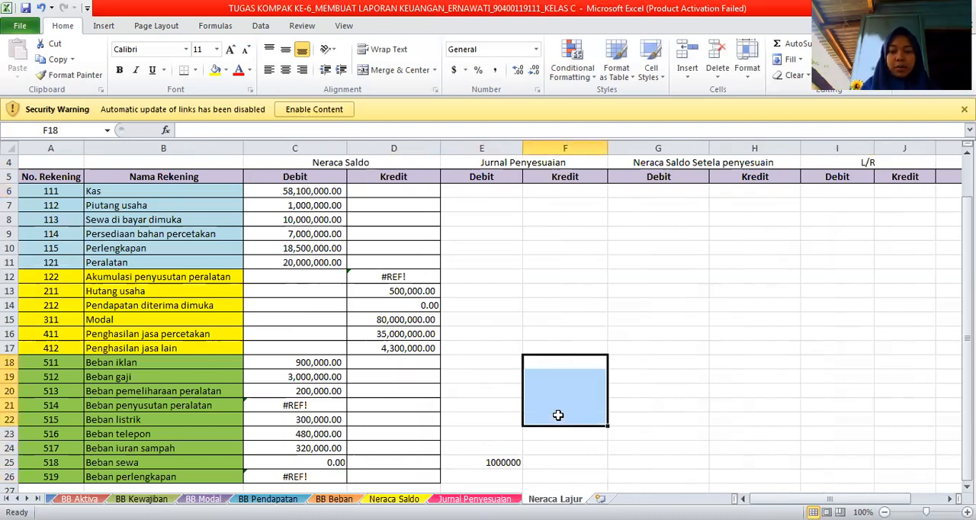
{"action": "left_click", "coordinate": [504, 461]}
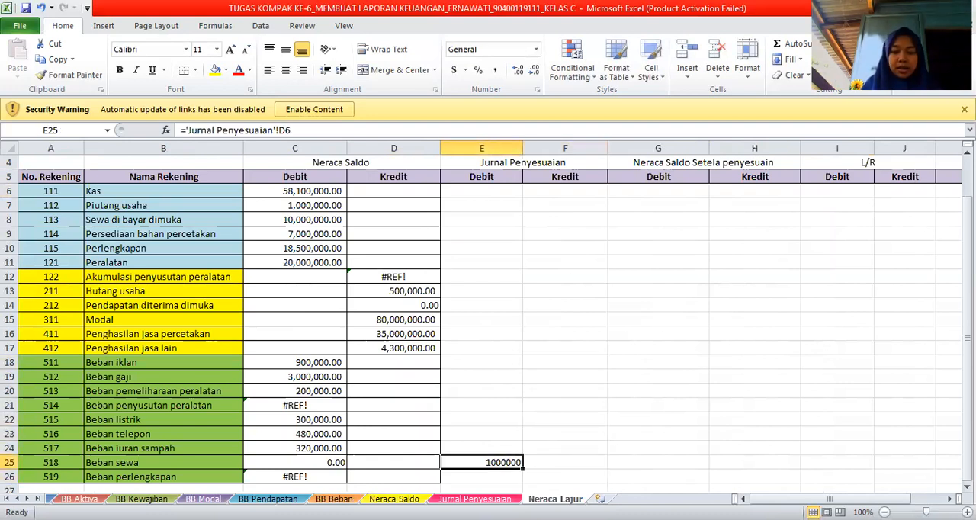
{"action": "left_click", "coordinate": [474, 499]}
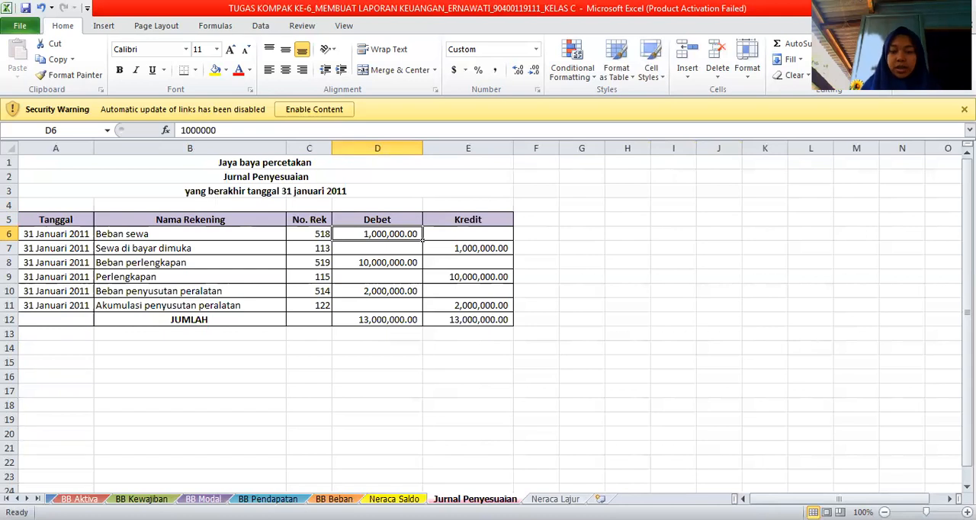
{"action": "key", "text": "ctrl+Page_Down"}
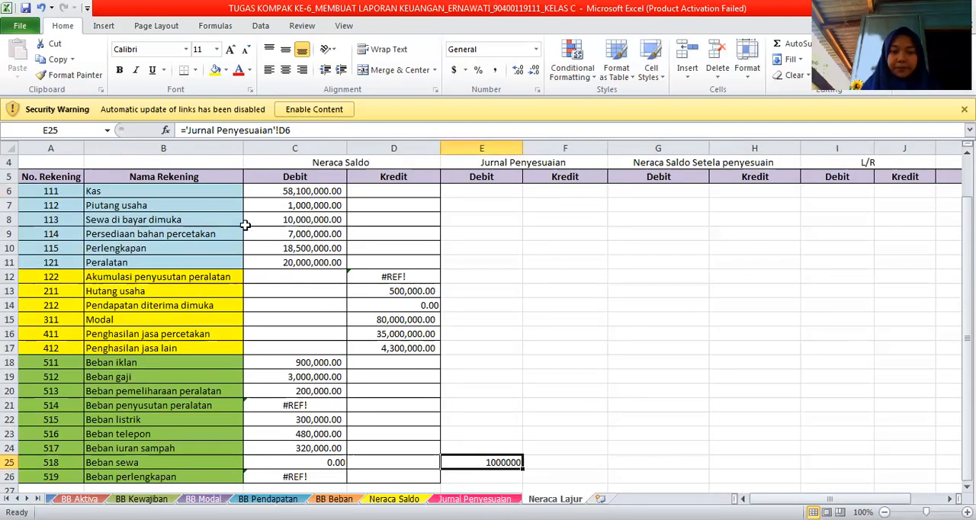
{"action": "left_click", "coordinate": [536, 220]}
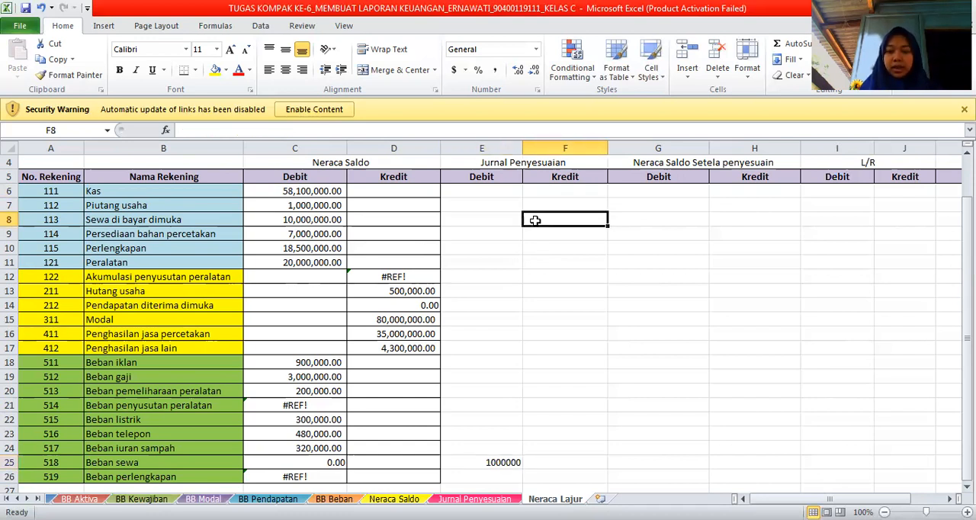
{"action": "type", "text": "="}
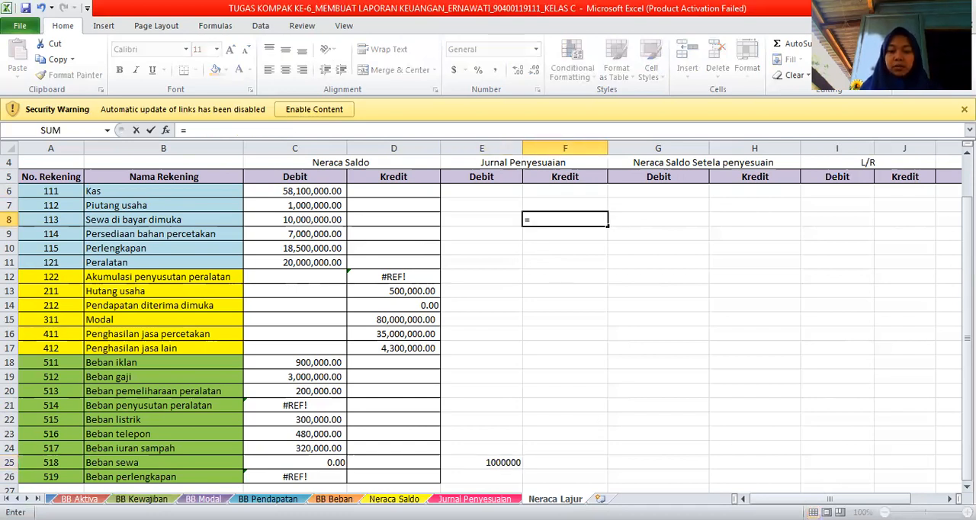
{"action": "key", "text": "ctrl+Page_Up"}
{"action": "left_click", "coordinate": [501, 248]}
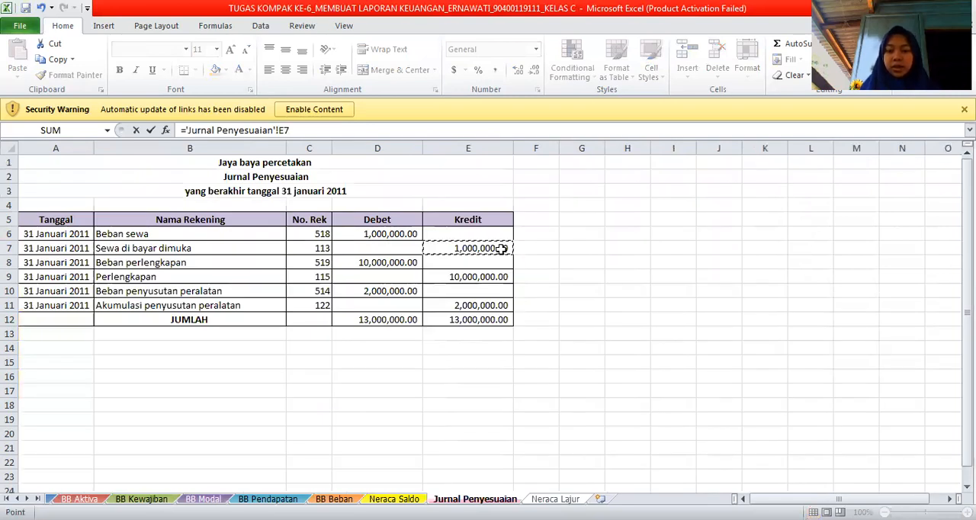
{"action": "key", "text": "Return"}
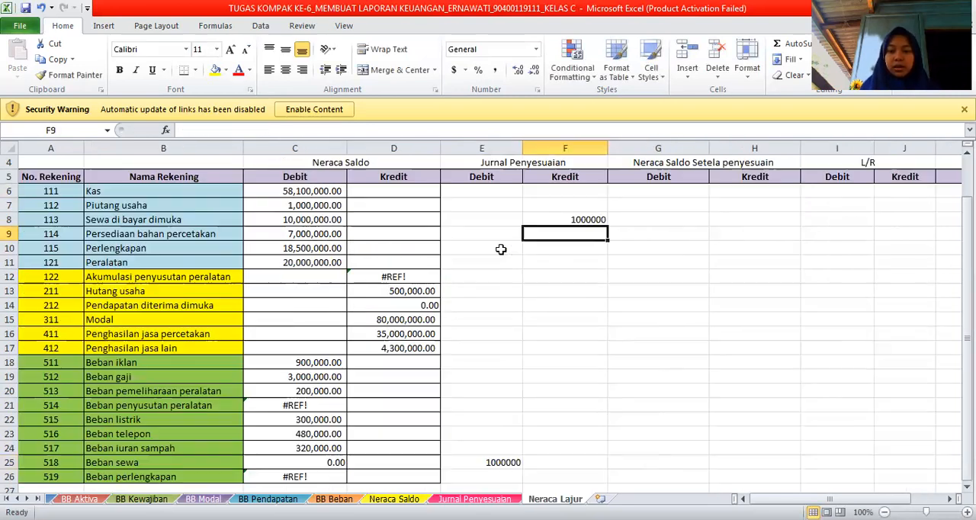
Check the next adjusting entry and link the adjustment Debit cell E26 for Beban perlengkapan to D8 of the Jurnal Penyesuaian sheet.
{"action": "left_click", "coordinate": [440, 499]}
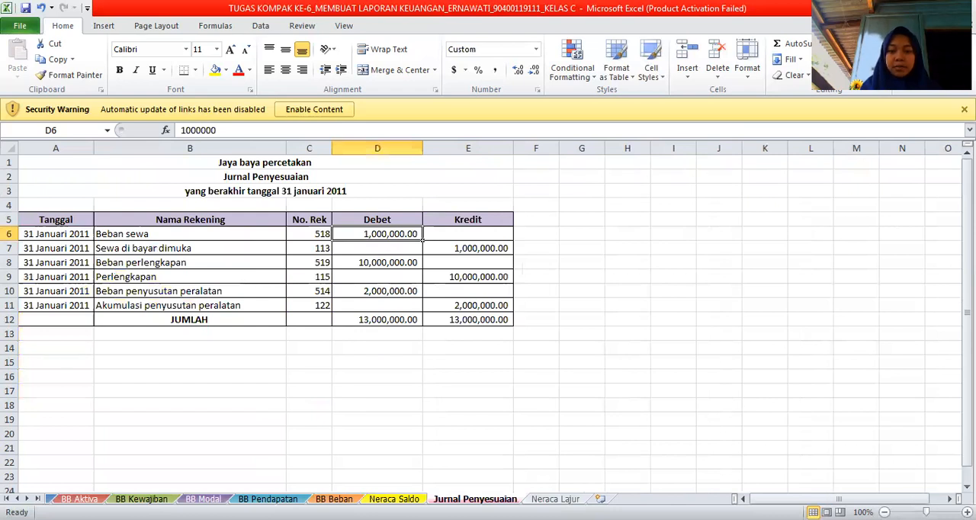
{"action": "left_click", "coordinate": [555, 499]}
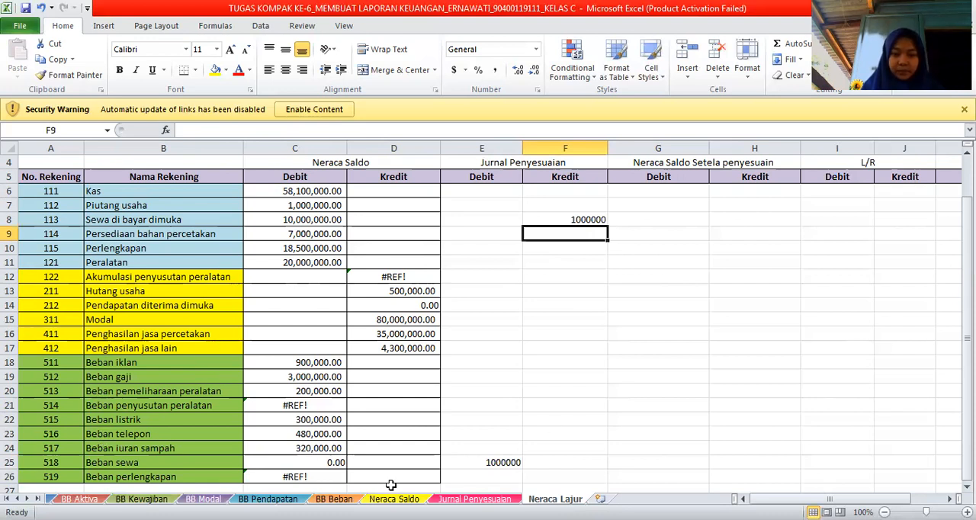
{"action": "left_click", "coordinate": [575, 478]}
{"action": "left_click", "coordinate": [511, 477]}
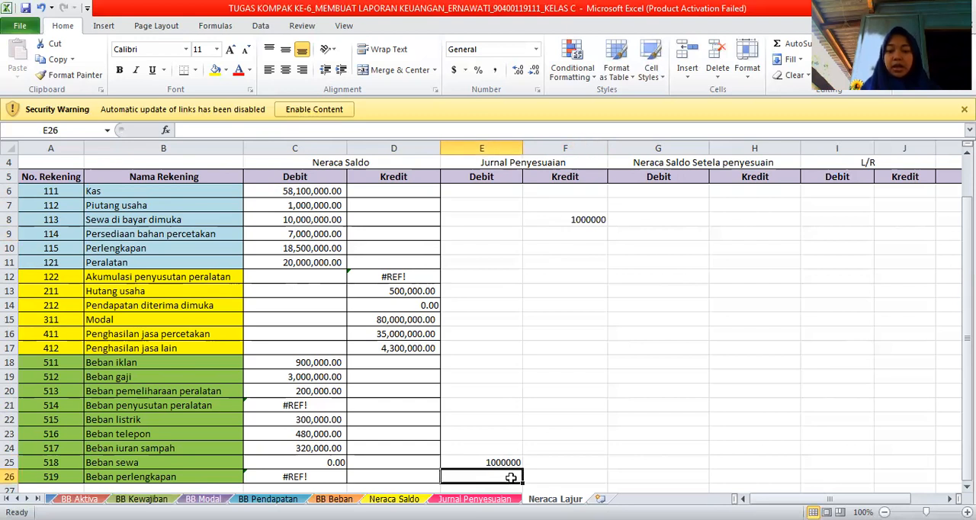
{"action": "type", "text": "="}
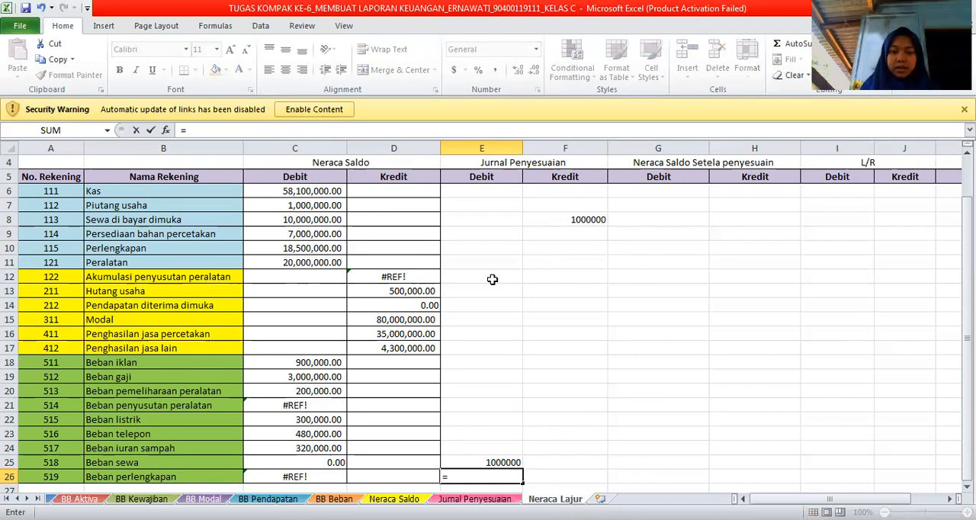
{"action": "key", "text": "ctrl+Page_Up"}
{"action": "left_click", "coordinate": [410, 263]}
{"action": "key", "text": "Return"}
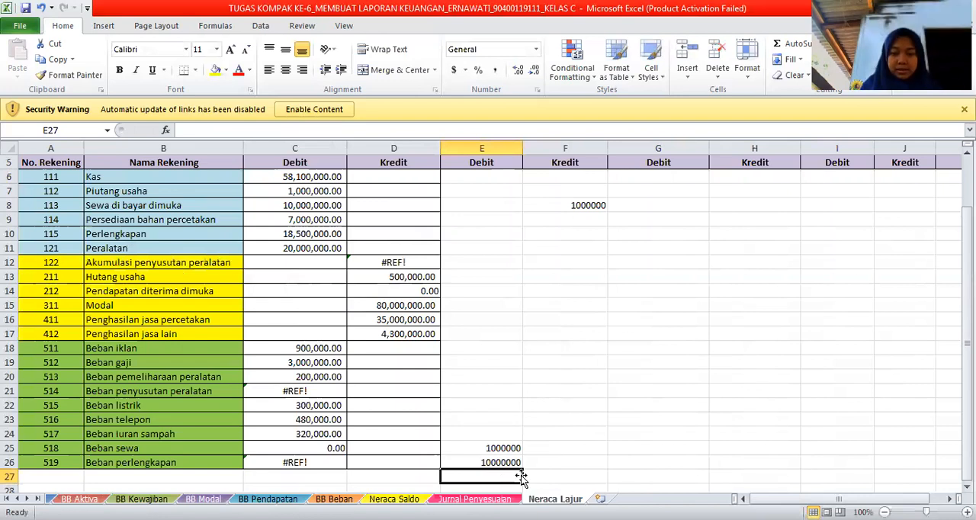
Link the adjustment Kredit cell F10 for Perlengkapan to cell E9 of the Jurnal Penyesuaian sheet.
{"action": "left_click", "coordinate": [507, 499]}
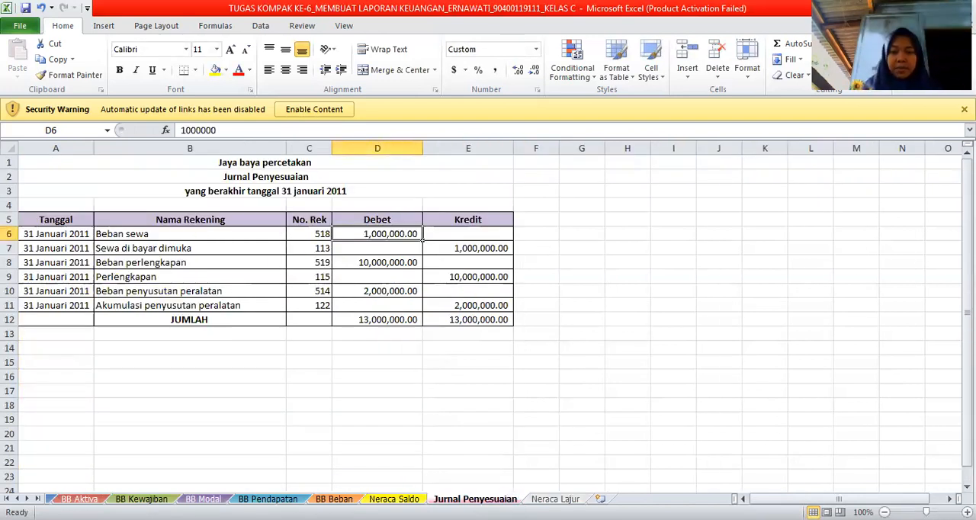
{"action": "key", "text": "ctrl+Page_Down"}
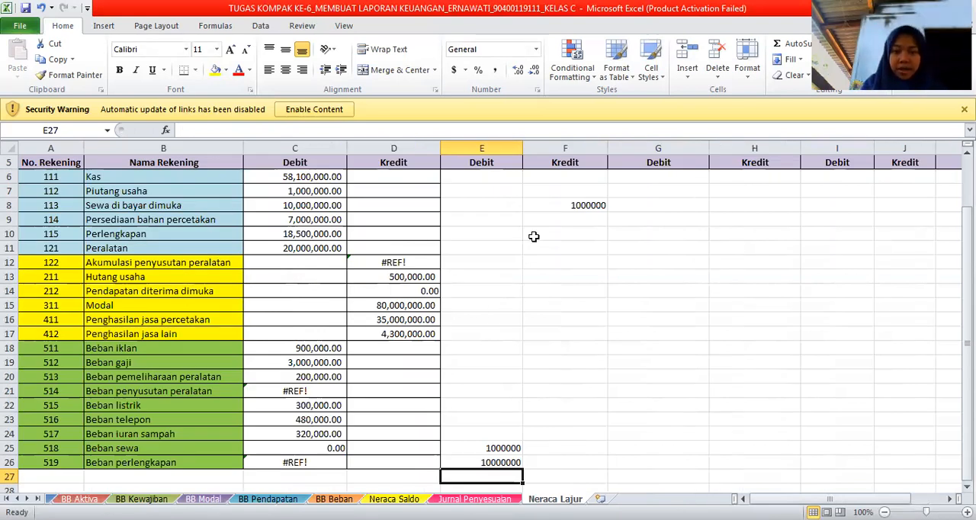
{"action": "left_click", "coordinate": [542, 238]}
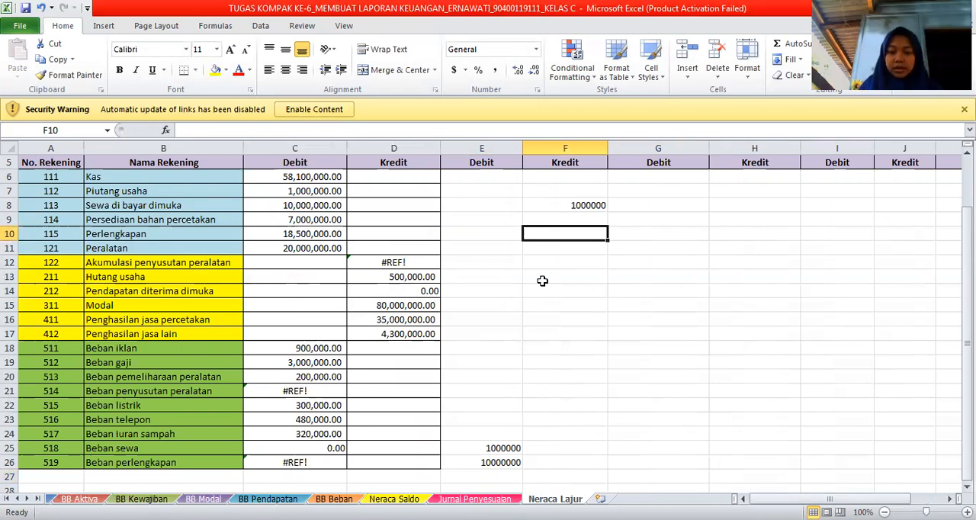
{"action": "type", "text": "="}
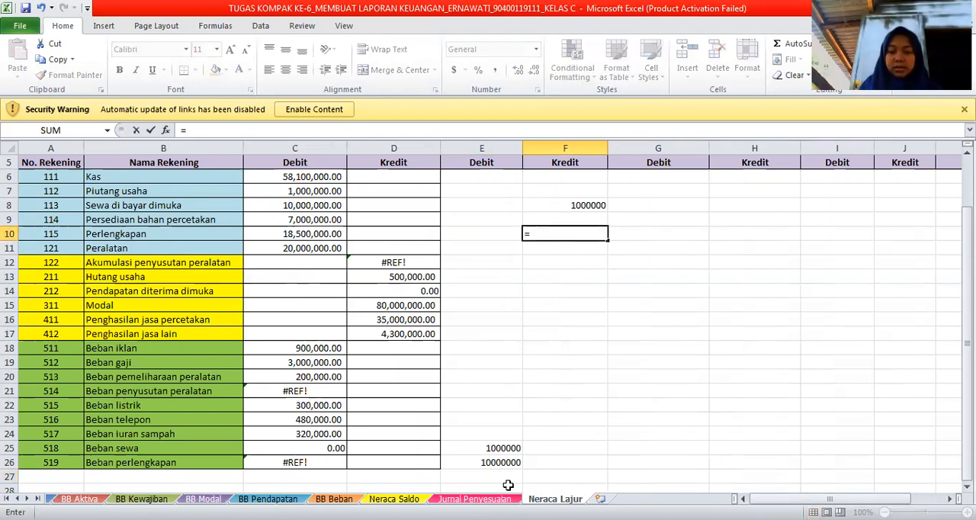
{"action": "left_click", "coordinate": [474, 499]}
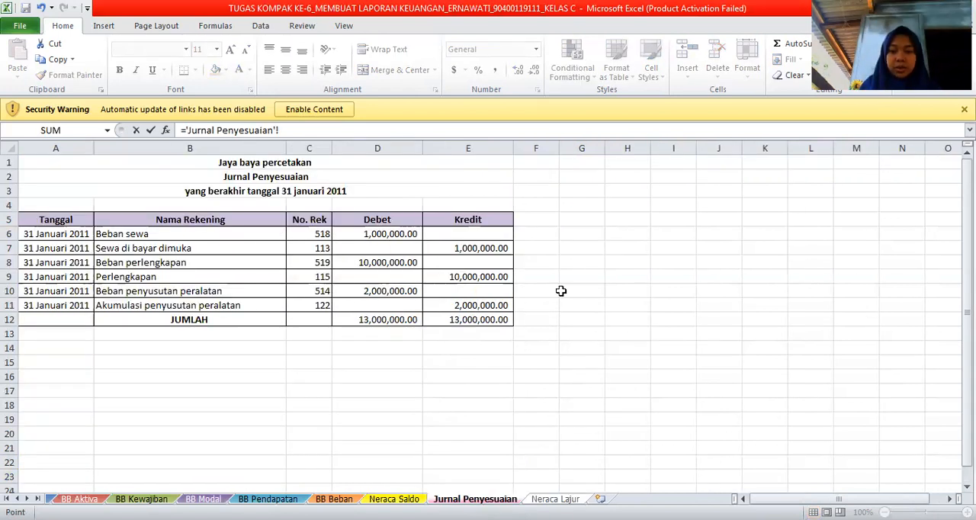
{"action": "left_click", "coordinate": [499, 277]}
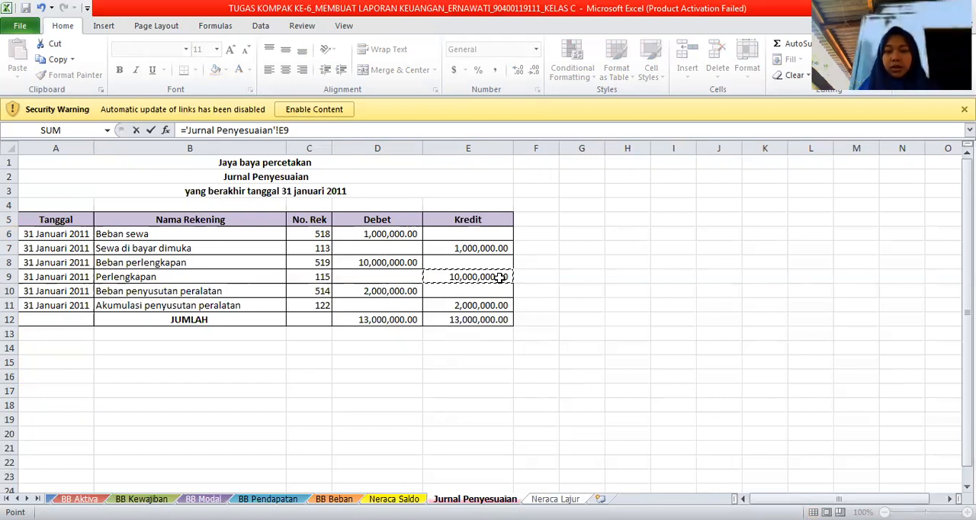
{"action": "key", "text": "Return"}
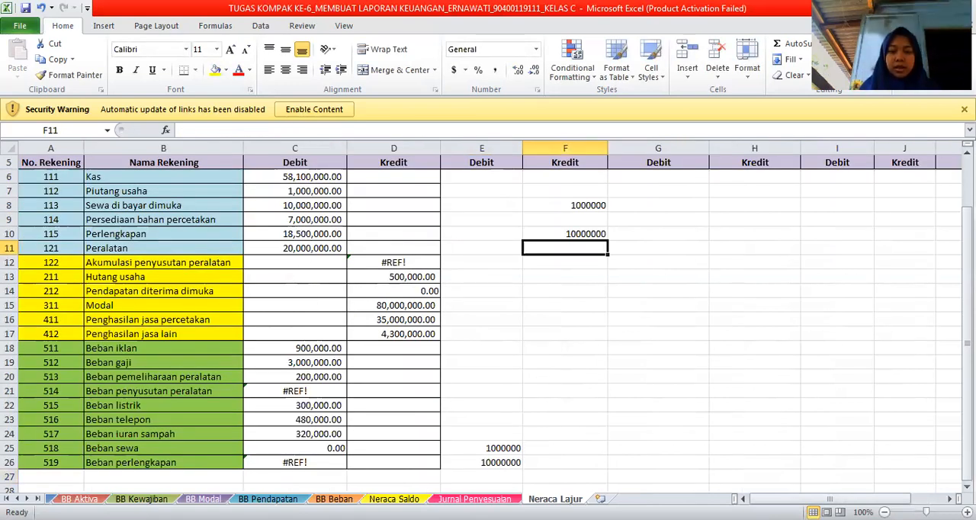
Link the adjustment Debit cell E21 for Beban penyusutan peralatan to cell D10 of the Jurnal Penyesuaian sheet.
{"action": "left_click", "coordinate": [497, 500]}
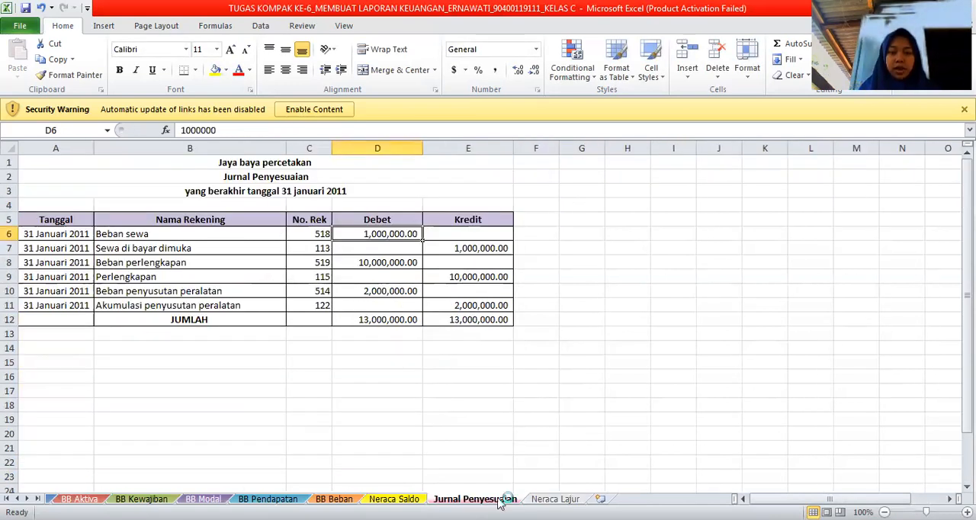
{"action": "left_click", "coordinate": [566, 501]}
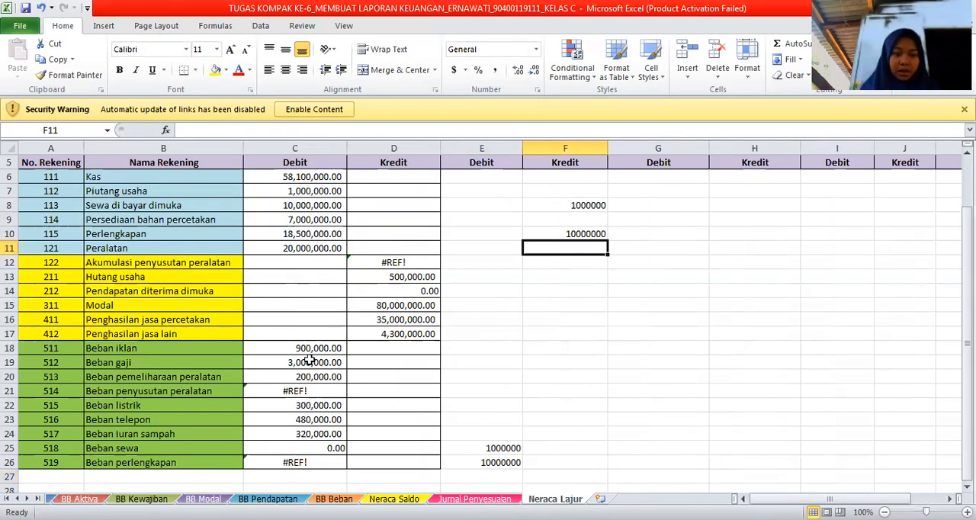
{"action": "left_click", "coordinate": [475, 395]}
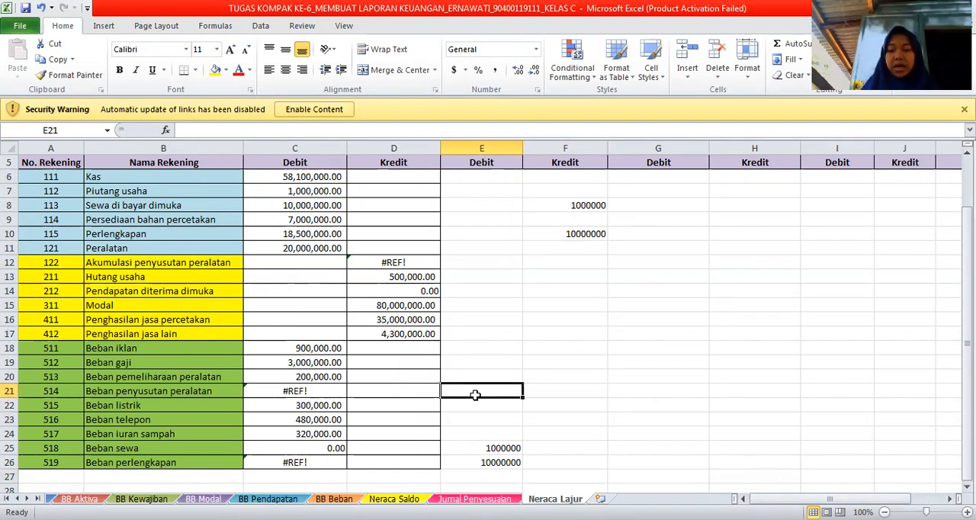
{"action": "type", "text": "="}
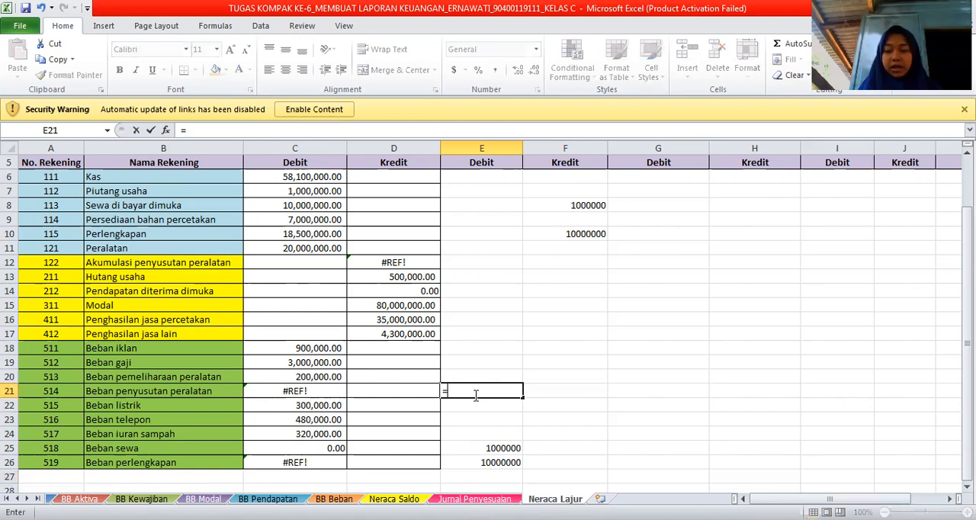
{"action": "key", "text": "Escape"}
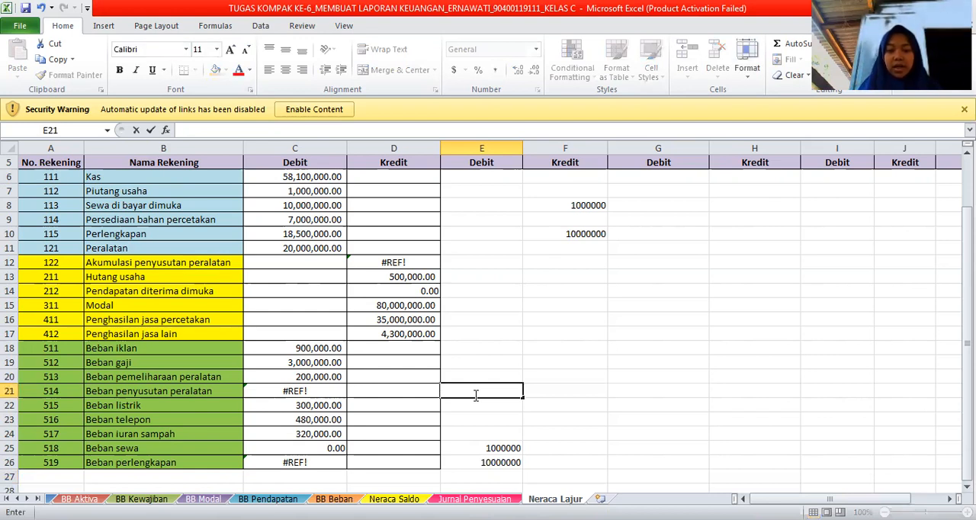
{"action": "type", "text": "="}
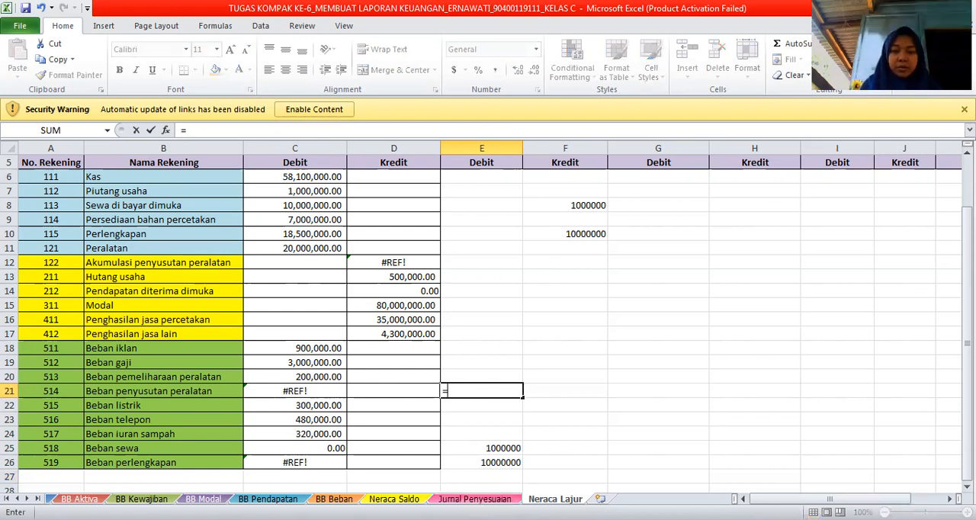
{"action": "left_click", "coordinate": [474, 498]}
{"action": "left_click", "coordinate": [393, 292]}
{"action": "key", "text": "Return"}
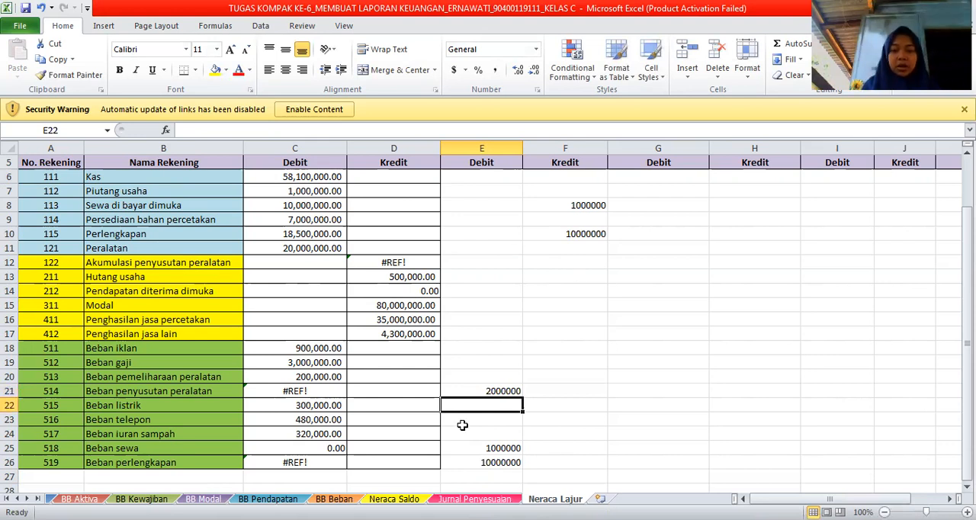
Check the last adjusting entry and link the adjustment Kredit cell F12 for Akumulasi penyusutan peralatan to cell E11 of the Jurnal Penyesuaian sheet.
{"action": "left_click", "coordinate": [480, 499]}
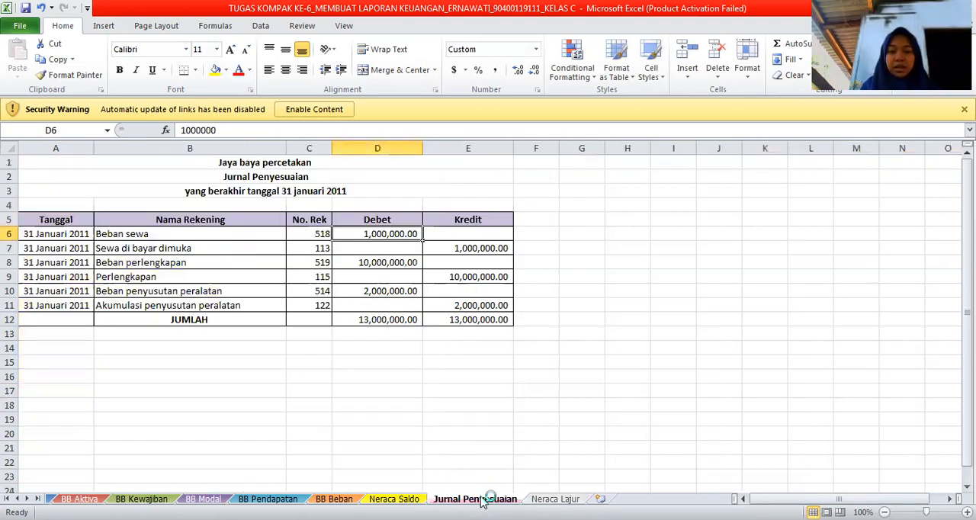
{"action": "left_click", "coordinate": [554, 499]}
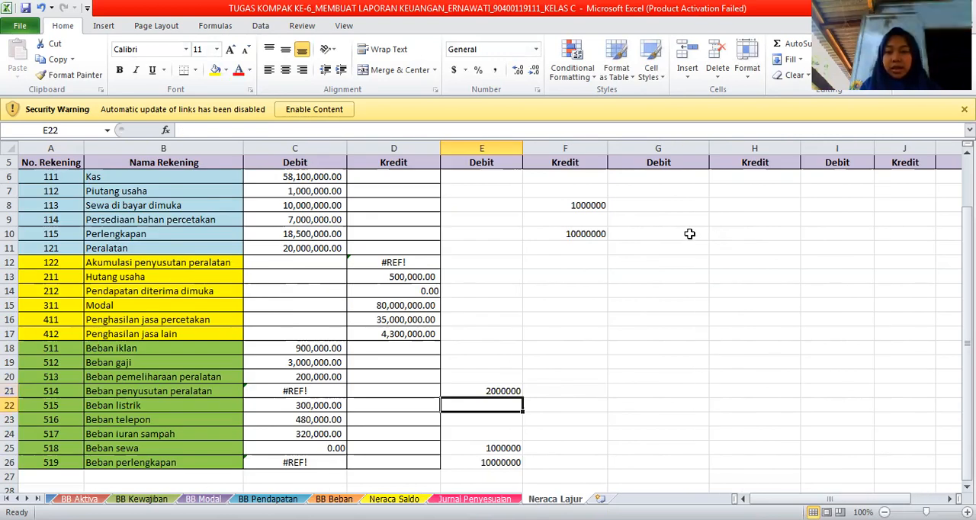
{"action": "left_click", "coordinate": [593, 265]}
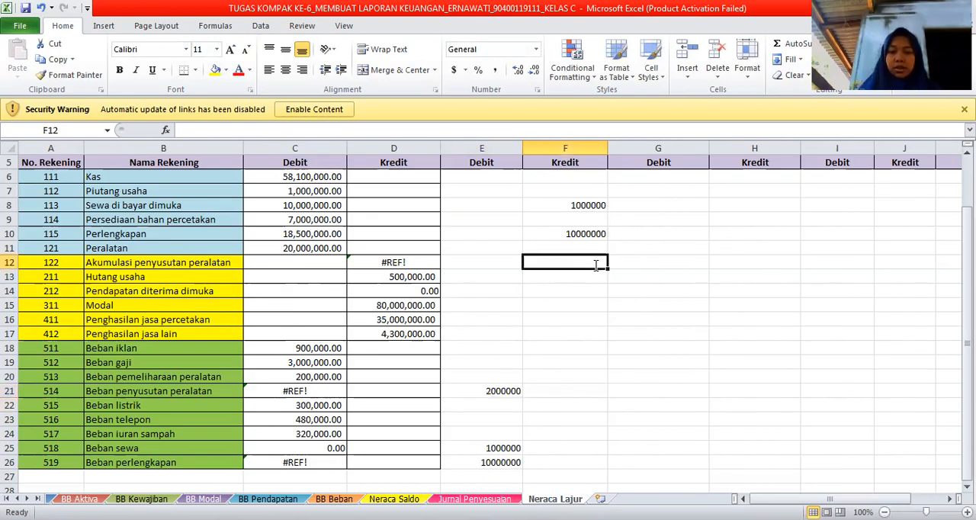
{"action": "type", "text": "="}
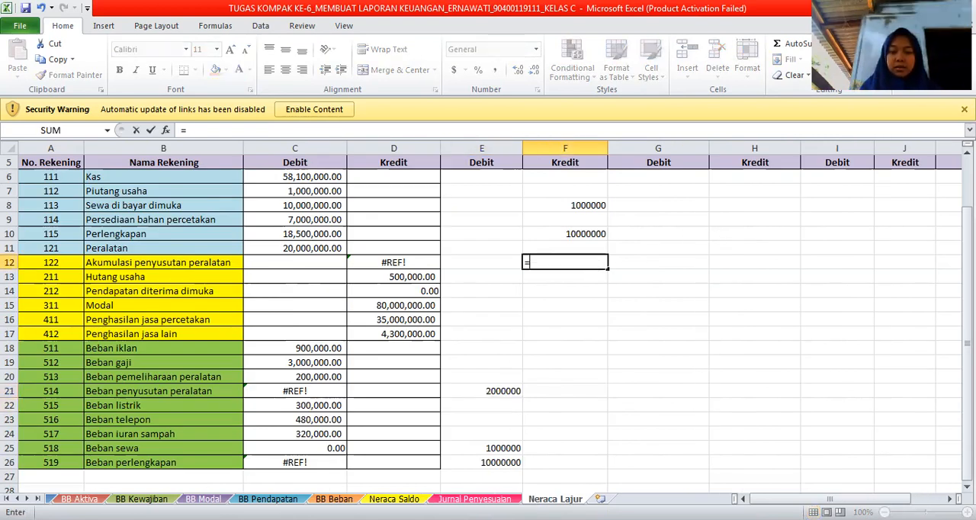
{"action": "key", "text": "ctrl+Page_Up"}
{"action": "left_click", "coordinate": [479, 308]}
{"action": "key", "text": "Return"}
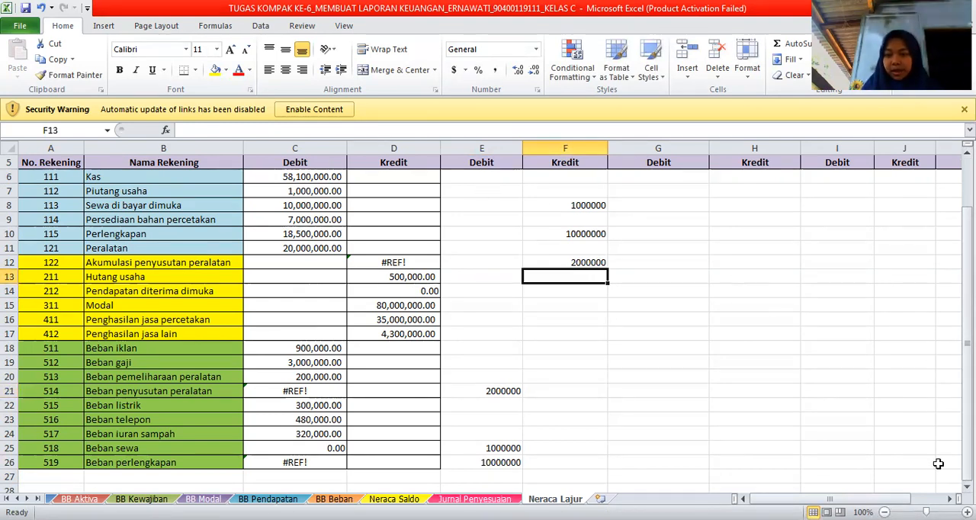
Correct the spelling of the merged heading in G4 to "Neraca Saldo Setelah penyesuain".
{"action": "left_click_drag", "start_coordinate": [895, 498], "coordinate": [910, 499]}
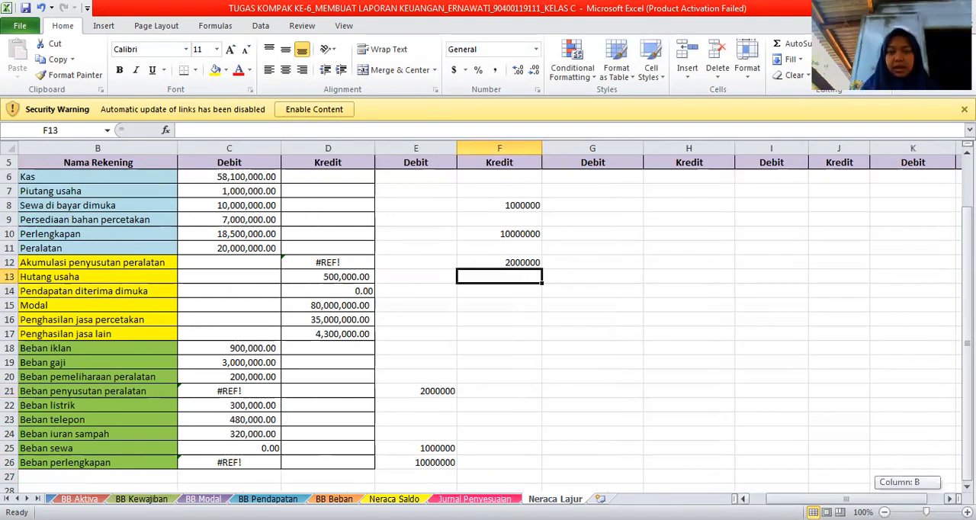
{"action": "left_click_drag", "start_coordinate": [845, 499], "coordinate": [860, 498]}
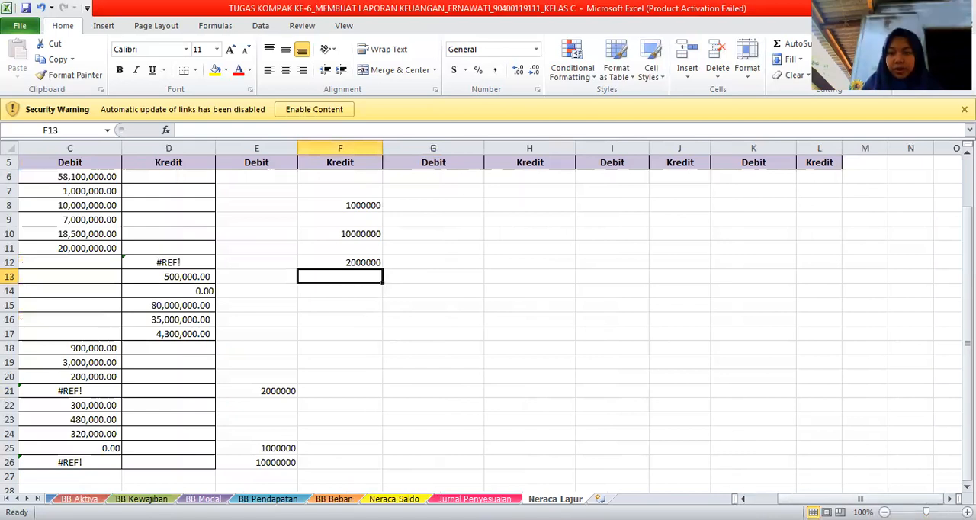
{"action": "scroll", "coordinate": [648, 269], "scroll_direction": "up", "scroll_amount": 2}
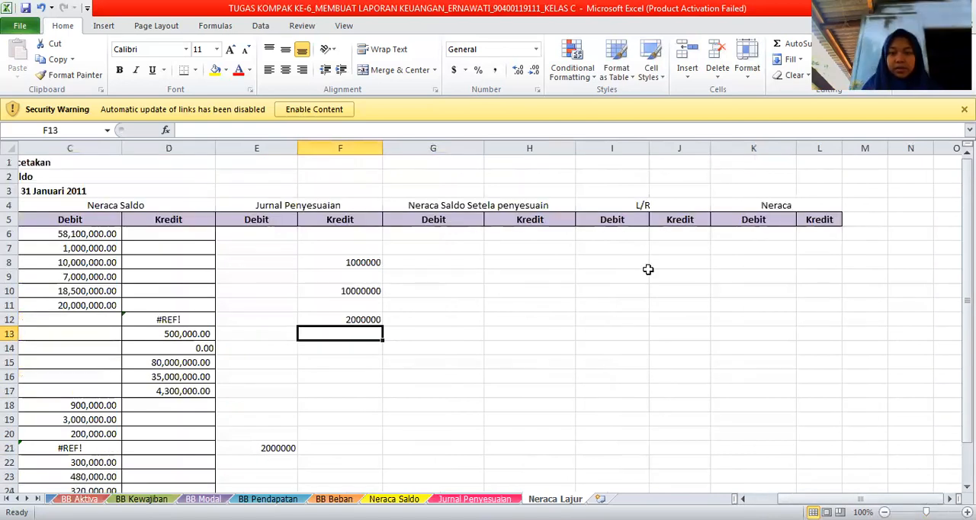
{"action": "double_click", "coordinate": [485, 206]}
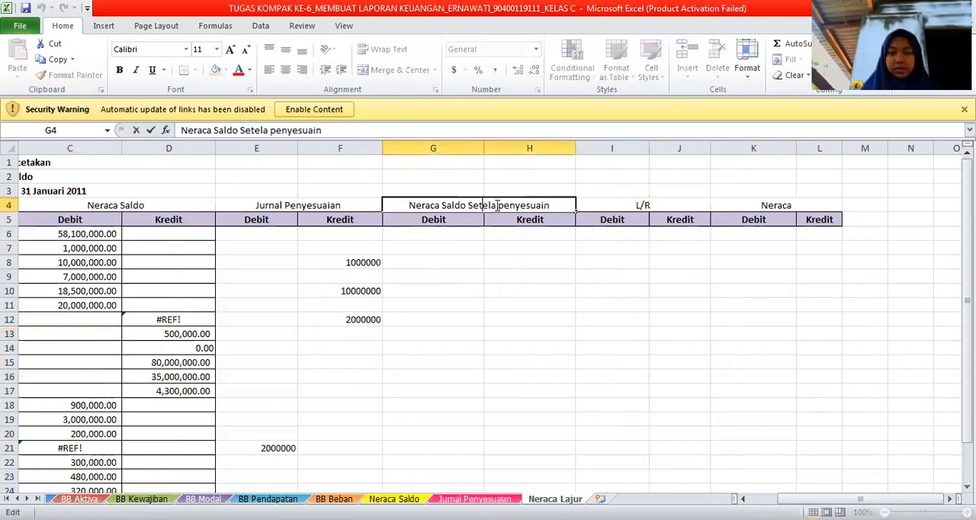
{"action": "type", "text": "h"}
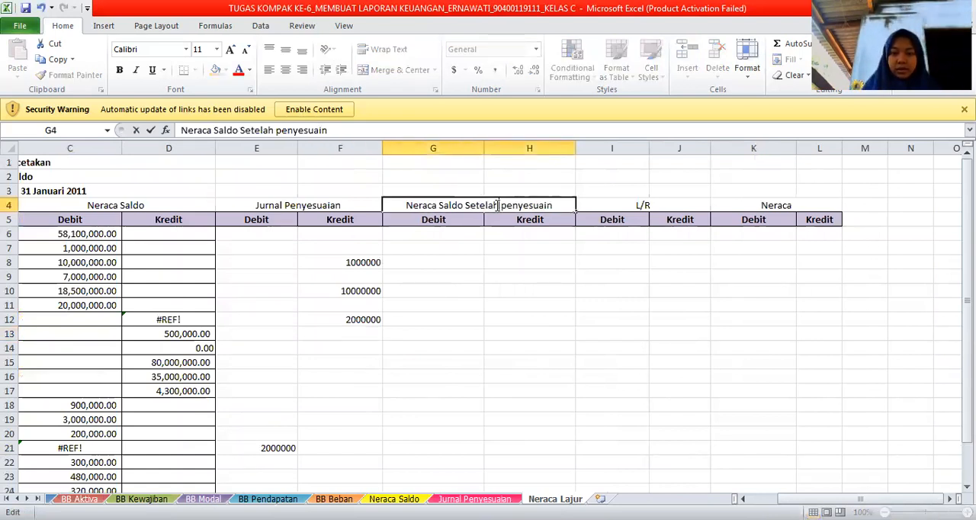
{"action": "left_click", "coordinate": [469, 238]}
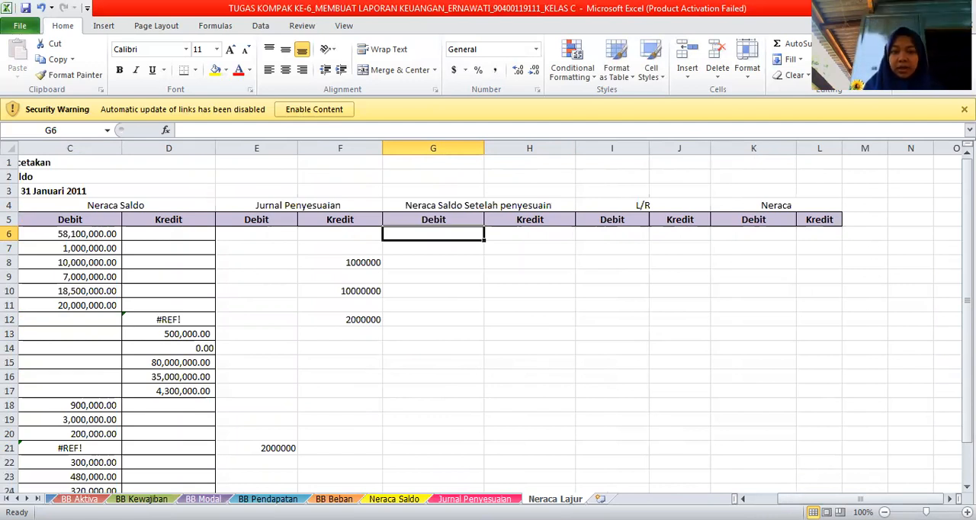
Enter the formula =C6+E6-F6 in G6 to compute the adjusted Debit balance for Kas.
{"action": "scroll", "coordinate": [488, 321], "scroll_direction": "left", "scroll_amount": 2}
{"action": "scroll", "coordinate": [584, 333], "scroll_direction": "left", "scroll_amount": 1}
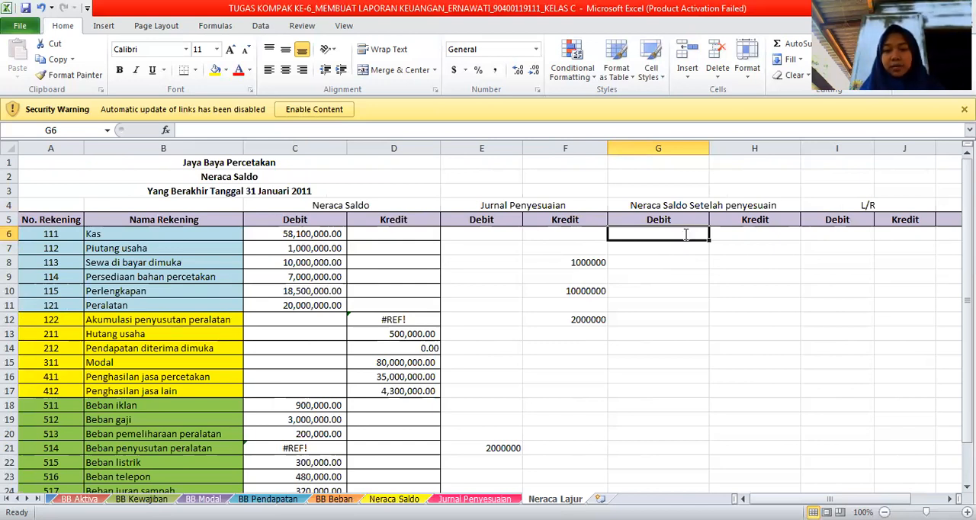
{"action": "type", "text": "="}
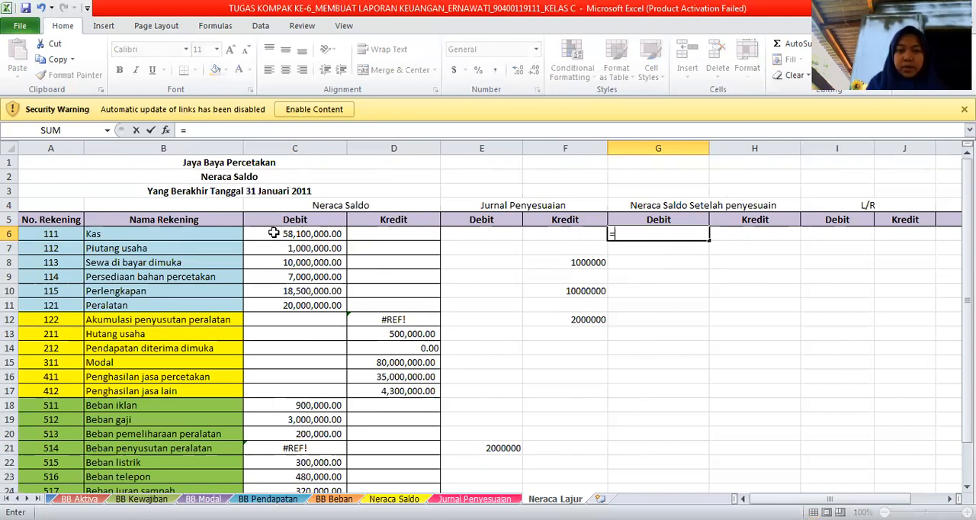
{"action": "left_click", "coordinate": [274, 233]}
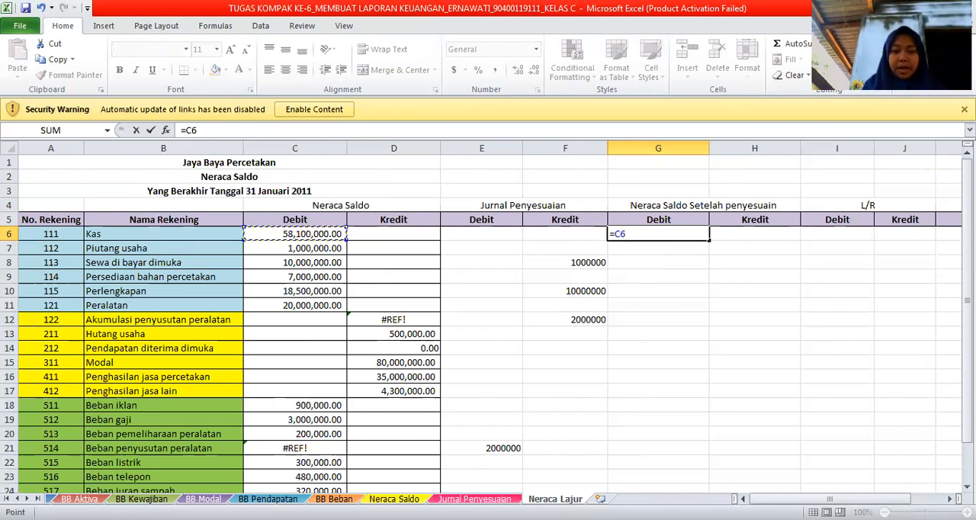
{"action": "key", "text": "super"}
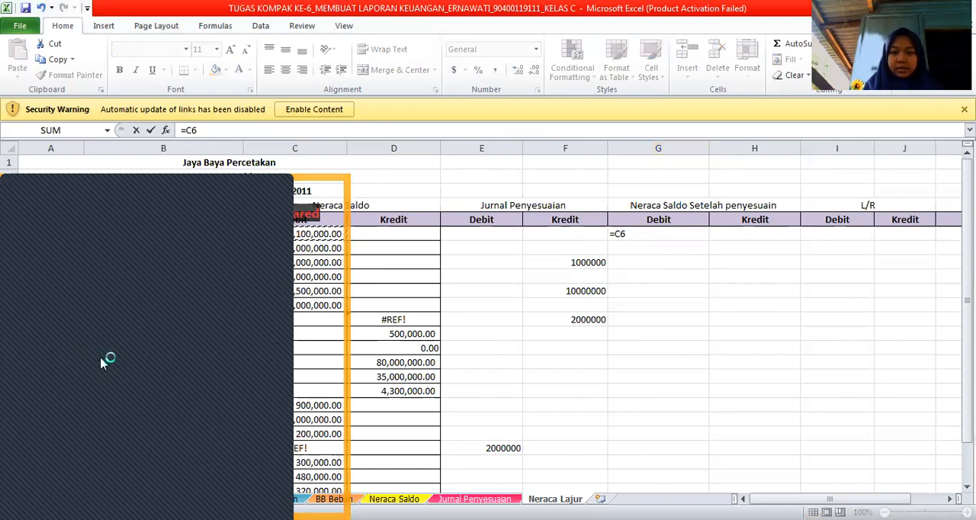
{"action": "left_click", "coordinate": [102, 360]}
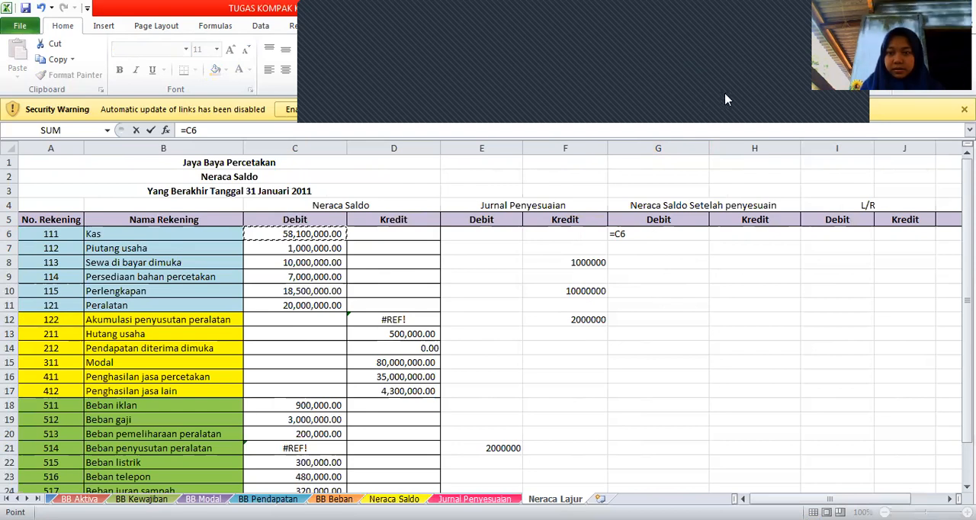
{"action": "type", "text": "+"}
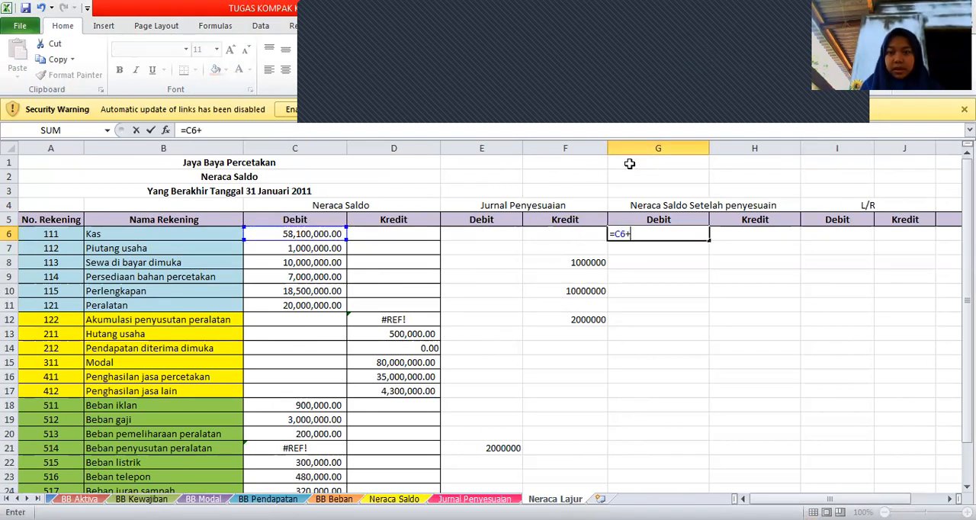
{"action": "left_click", "coordinate": [498, 232]}
{"action": "type", "text": "-"}
{"action": "left_click", "coordinate": [577, 234]}
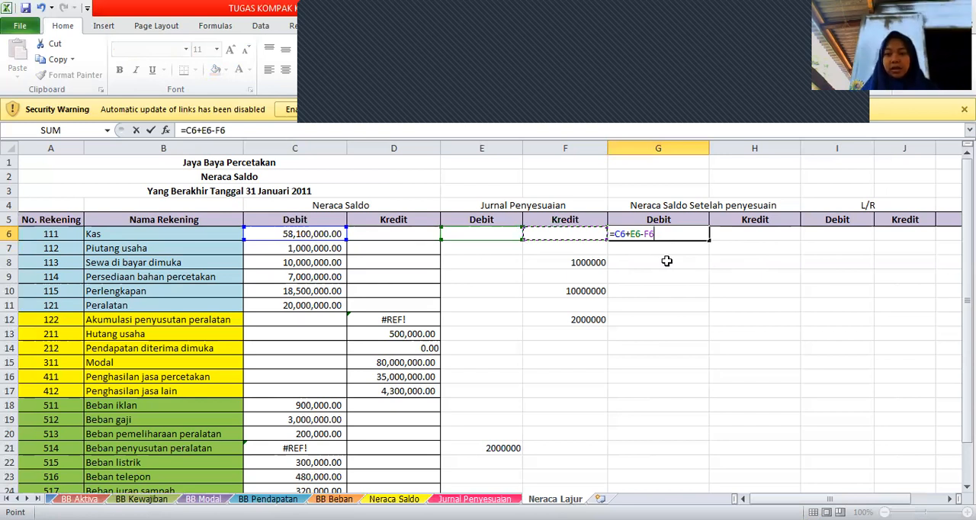
{"action": "key", "text": "Return"}
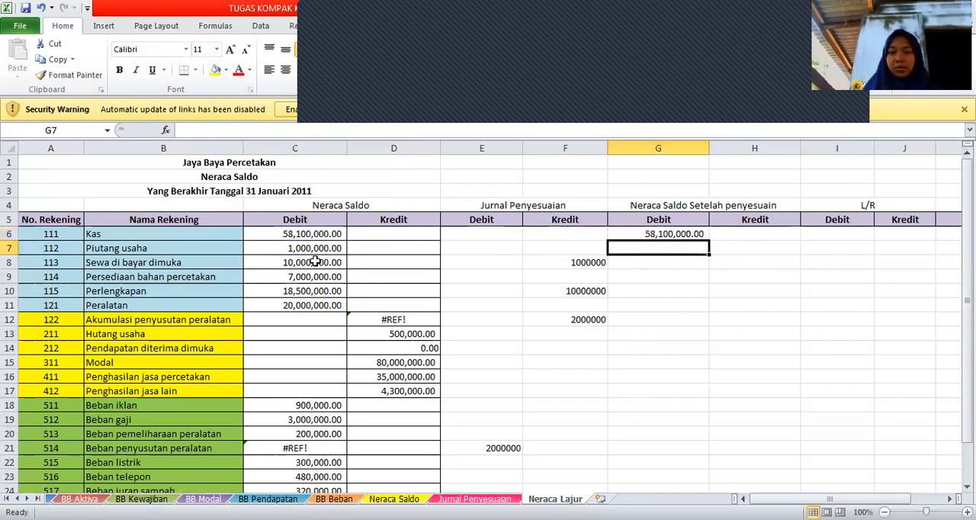
Fill the adjusted Debit formula from G6 down to G11 for the remaining asset accounts through Peralatan.
{"action": "left_click", "coordinate": [684, 234]}
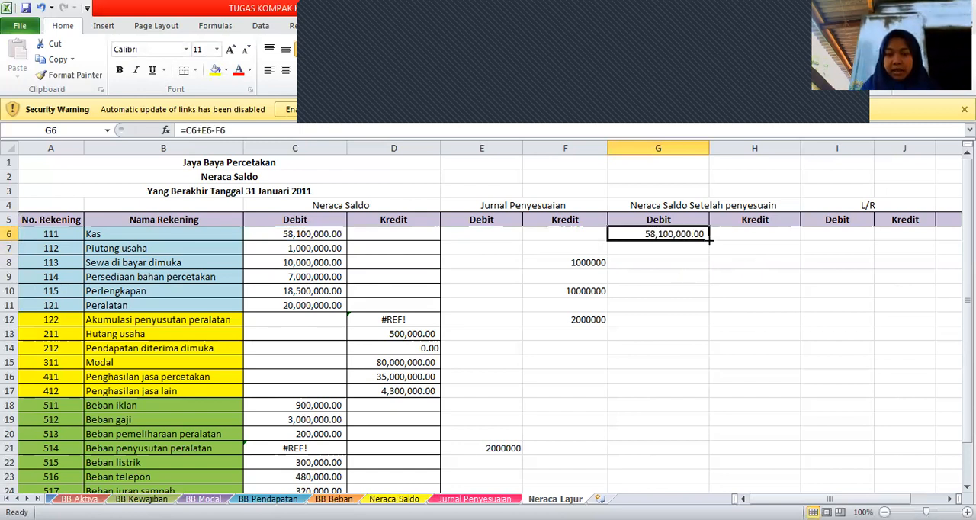
{"action": "left_click_drag", "start_coordinate": [709, 239], "coordinate": [691, 312]}
{"action": "left_click", "coordinate": [592, 290]}
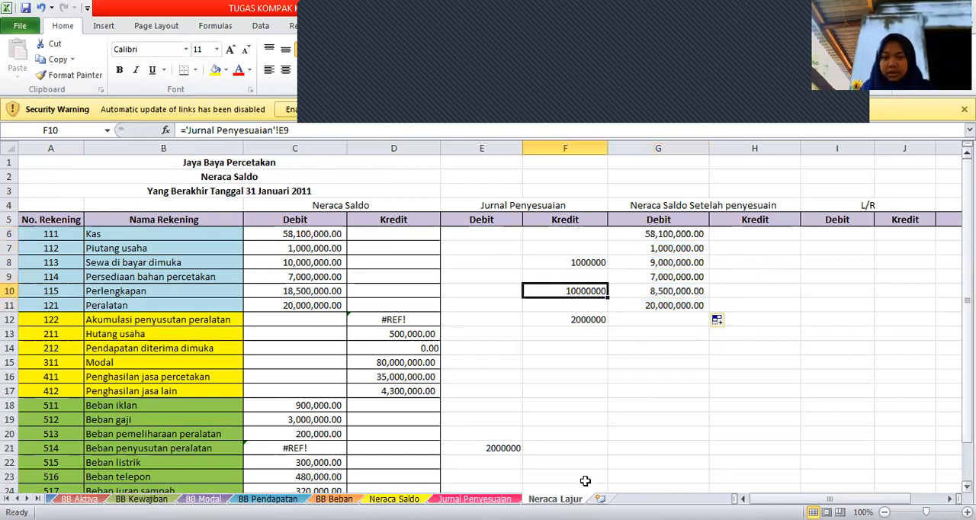
Copy the formula in G11 to G18 and fill it down to G26 for all the Beban accounts.
{"action": "scroll", "coordinate": [446, 454], "scroll_direction": "down", "scroll_amount": 1}
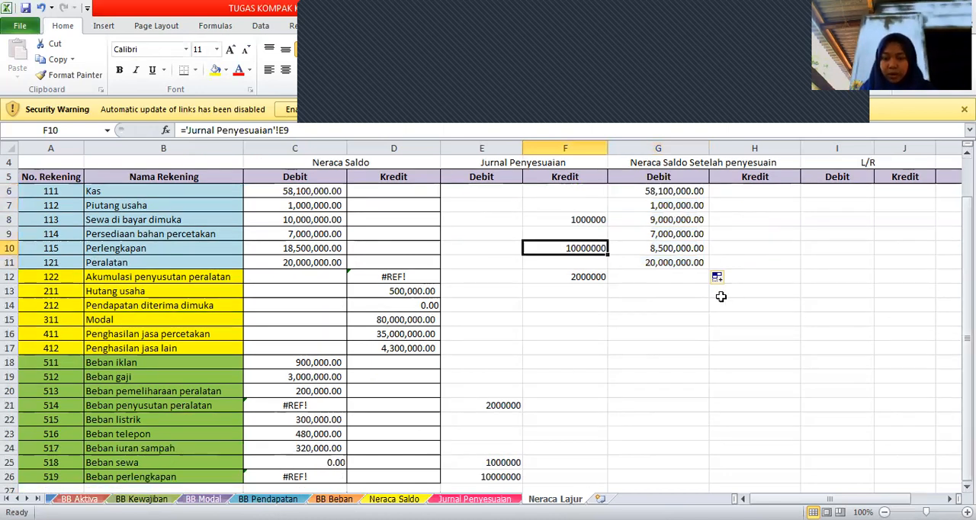
{"action": "left_click", "coordinate": [670, 263]}
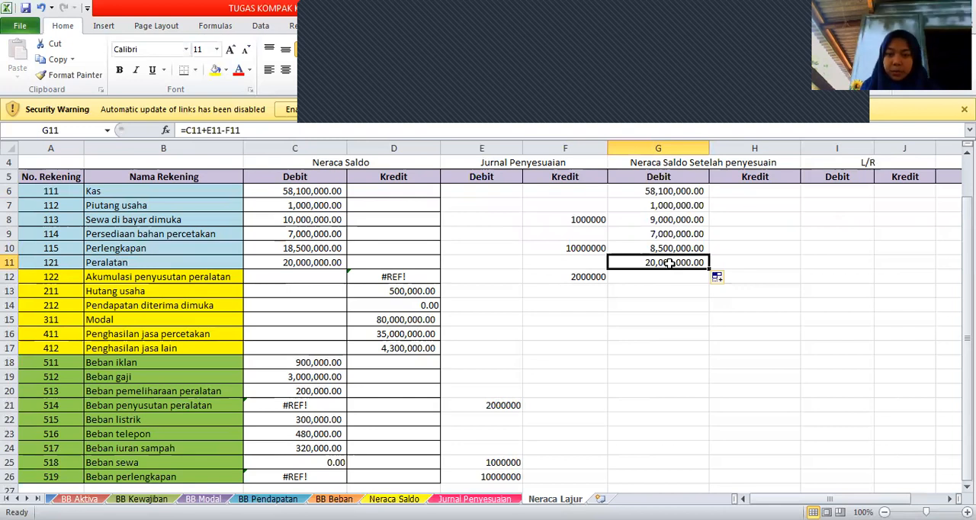
{"action": "right_click", "coordinate": [665, 262]}
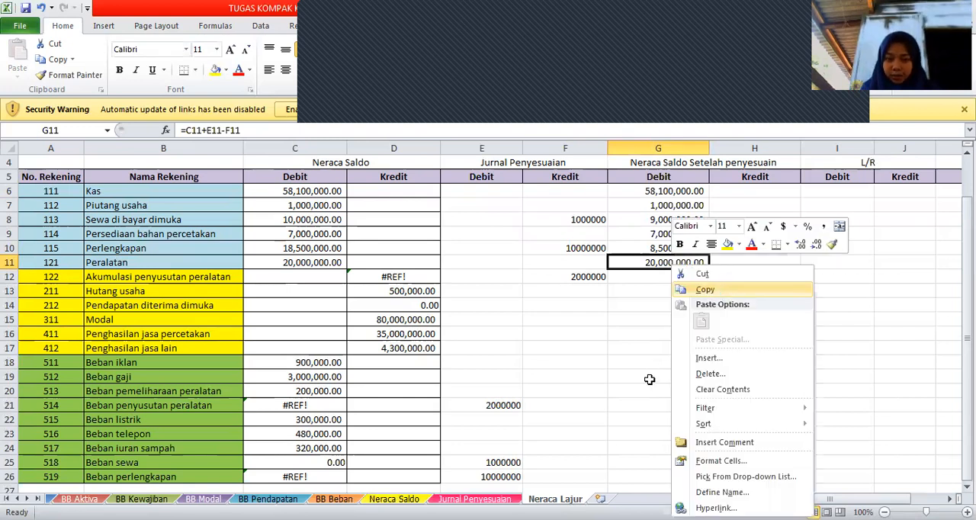
{"action": "key", "text": "c"}
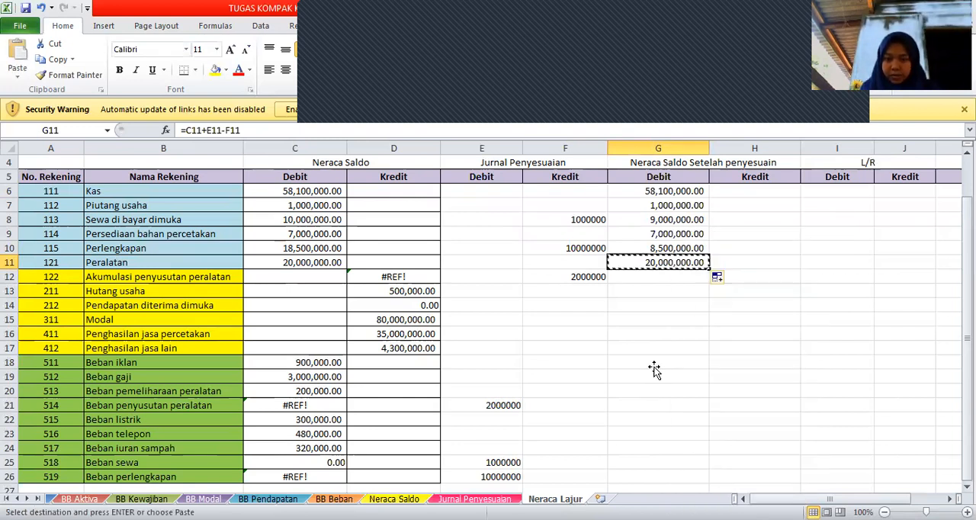
{"action": "left_click", "coordinate": [655, 367]}
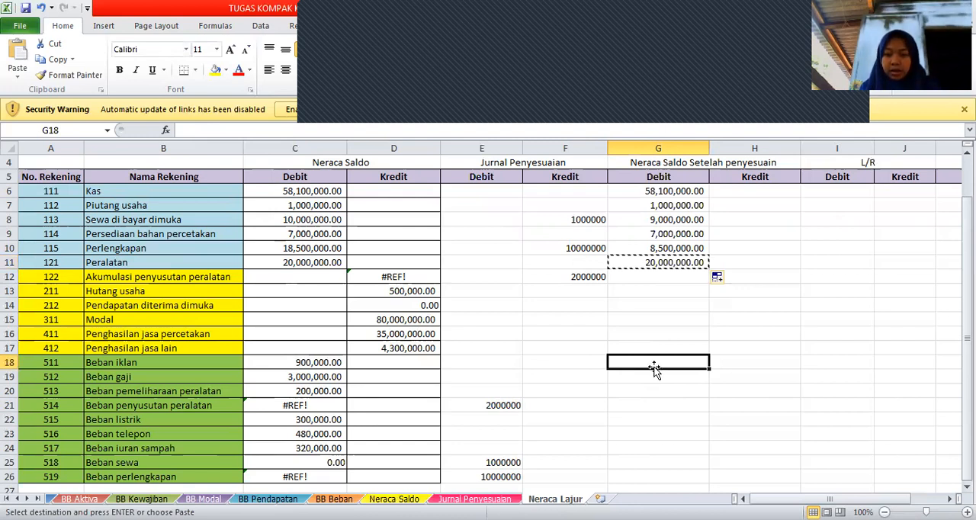
{"action": "key", "text": "ctrl+v"}
{"action": "left_click_drag", "start_coordinate": [711, 369], "coordinate": [688, 431]}
{"action": "left_click", "coordinate": [657, 404]}
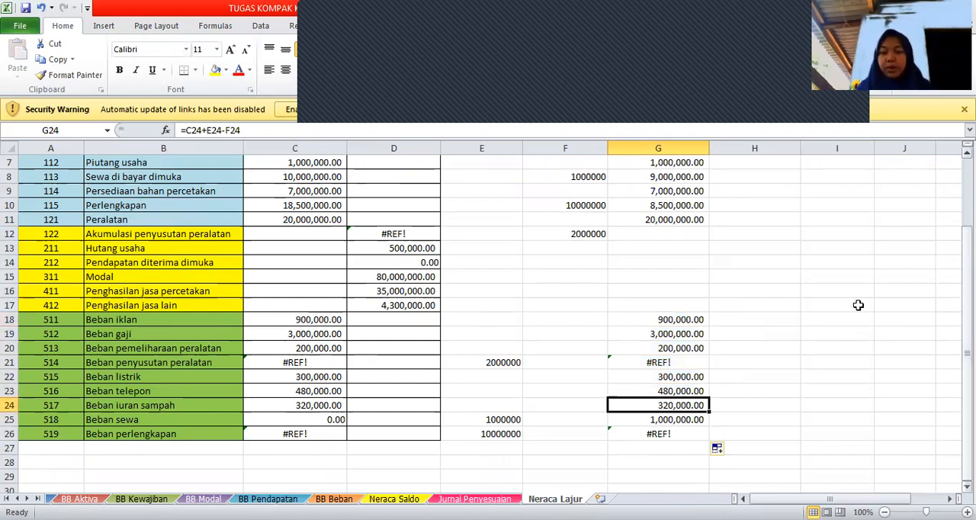
Enter the formula =D12-E12+F12 in H12 to compute the adjusted Kredit balance for Akumulasi penyusutan peralatan.
{"action": "scroll", "coordinate": [858, 305], "scroll_direction": "up", "scroll_amount": 1}
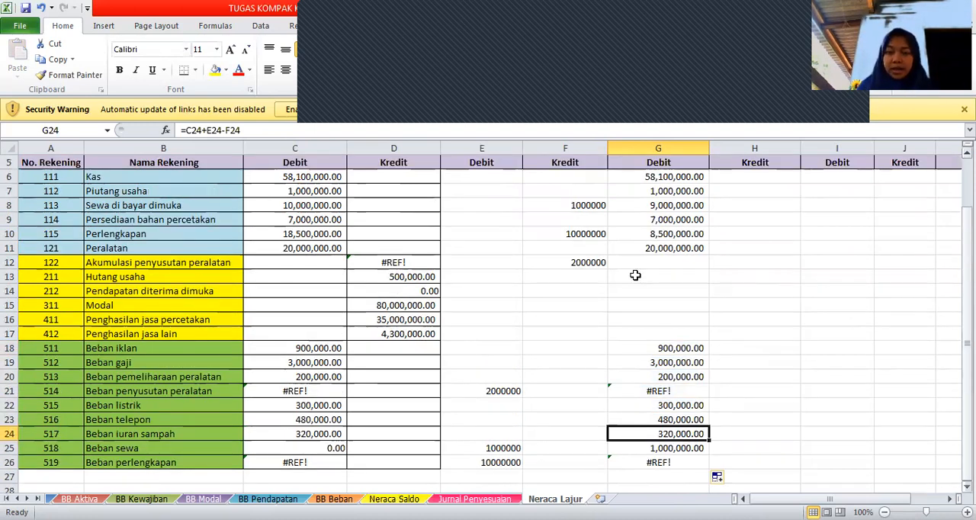
{"action": "left_click", "coordinate": [730, 264]}
{"action": "type", "text": "="}
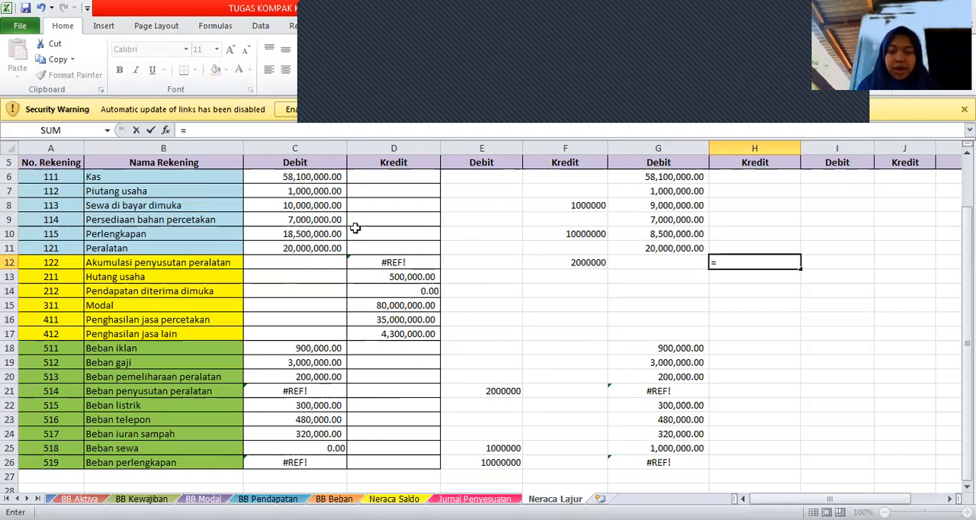
{"action": "left_click", "coordinate": [422, 262]}
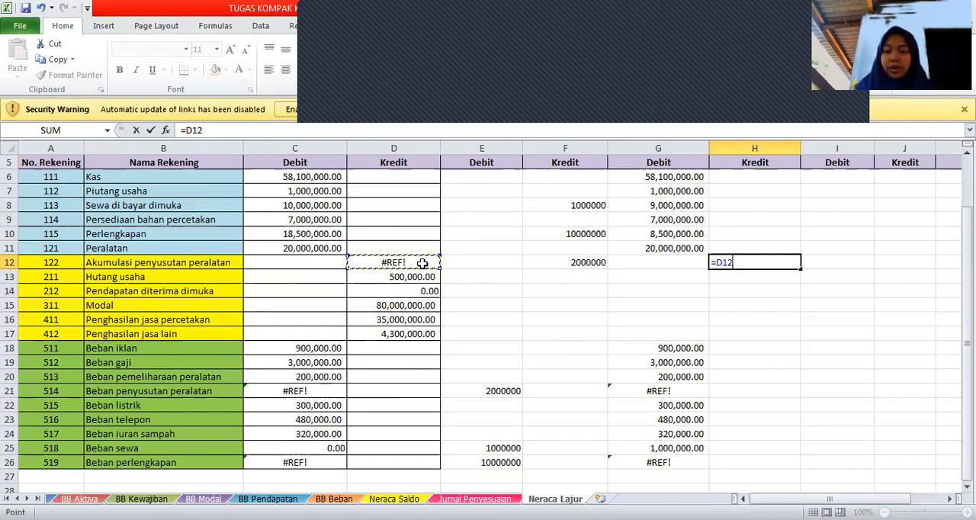
{"action": "type", "text": "-"}
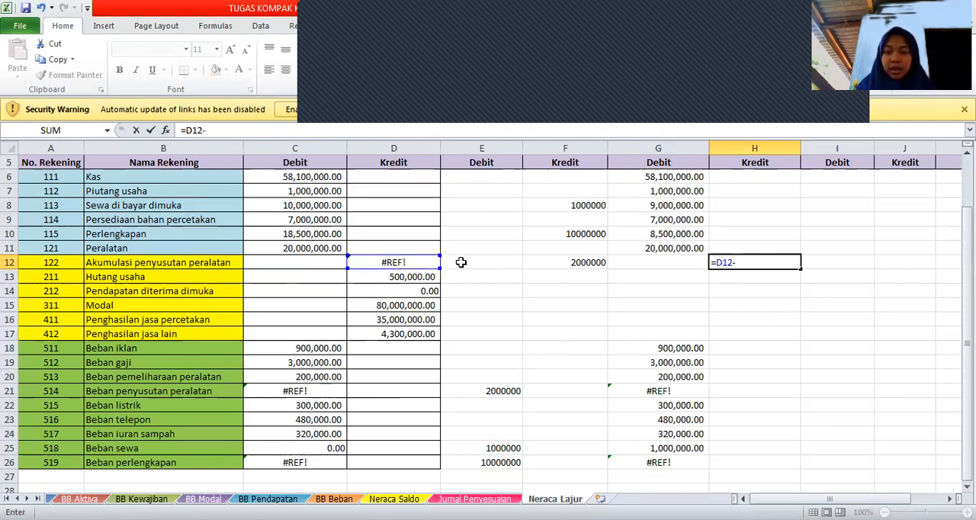
{"action": "left_click", "coordinate": [460, 262]}
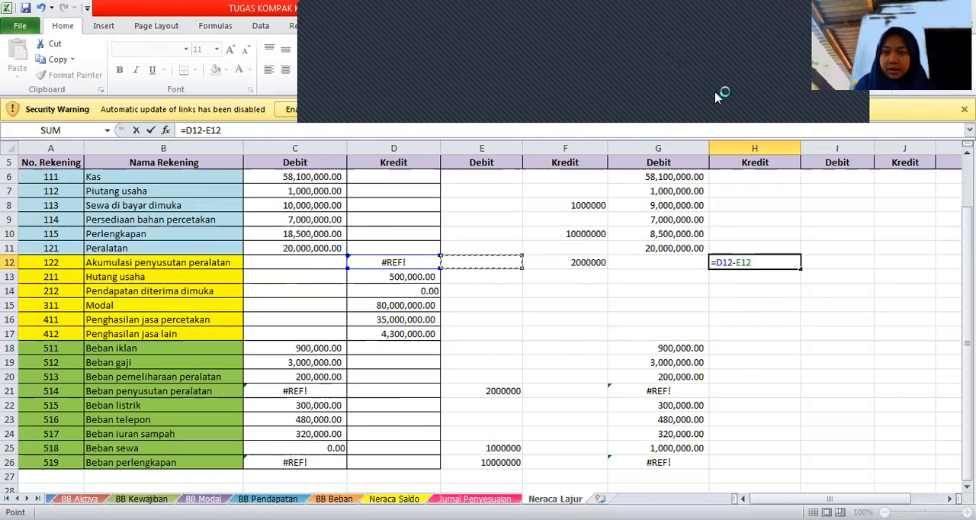
{"action": "type", "text": "+"}
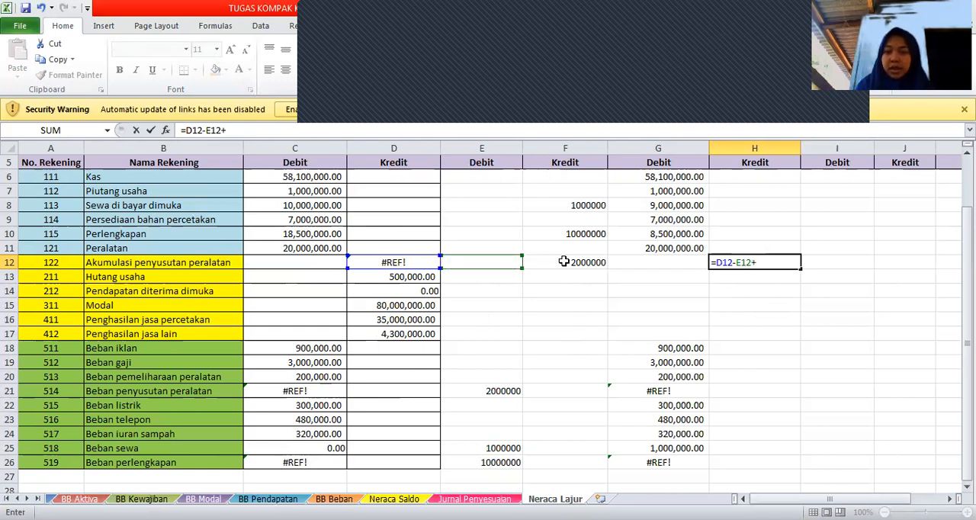
{"action": "left_click", "coordinate": [563, 262]}
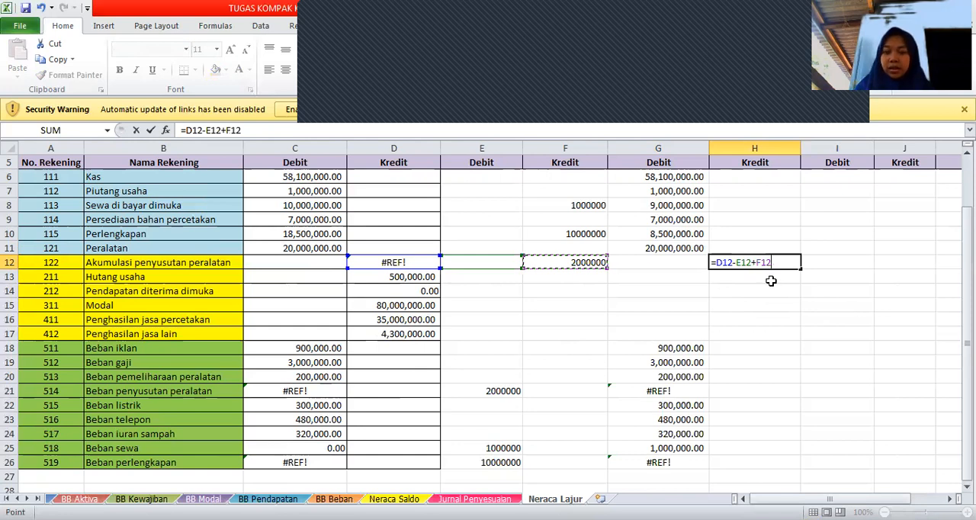
{"action": "key", "text": "Return"}
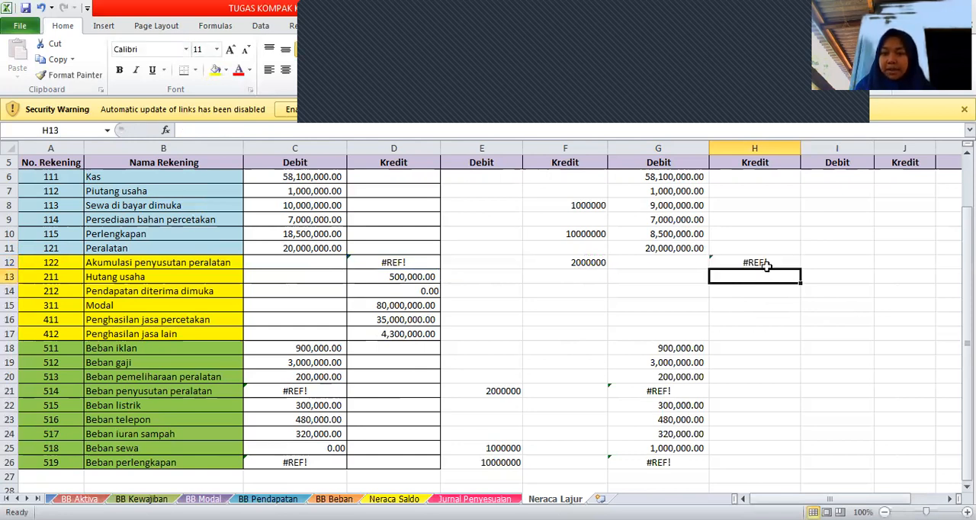
Fill the adjusted Kredit formula from H12 down to H17 for the liability, equity and income accounts through Penghasilan jasa lain.
{"action": "left_click", "coordinate": [766, 265]}
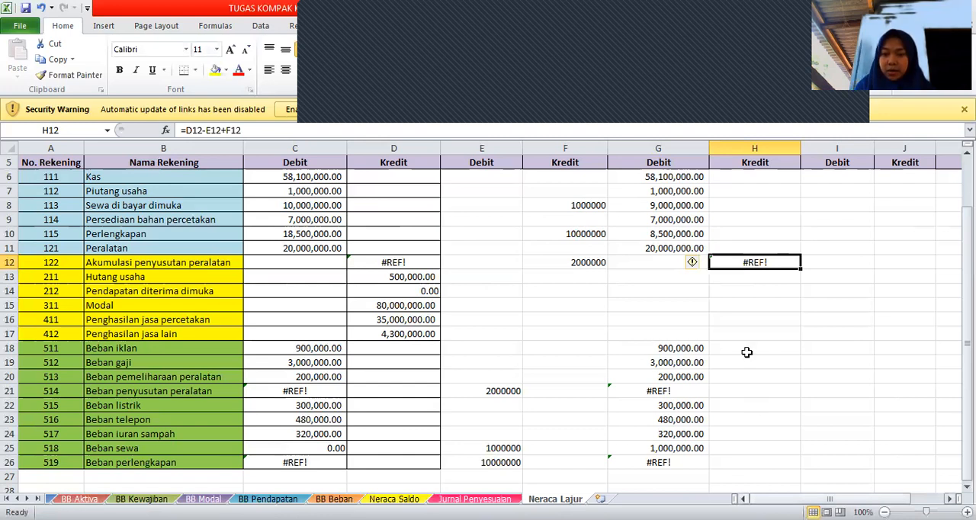
{"action": "scroll", "coordinate": [745, 351], "scroll_direction": "right", "scroll_amount": 1}
{"action": "left_click_drag", "start_coordinate": [736, 266], "coordinate": [717, 336]}
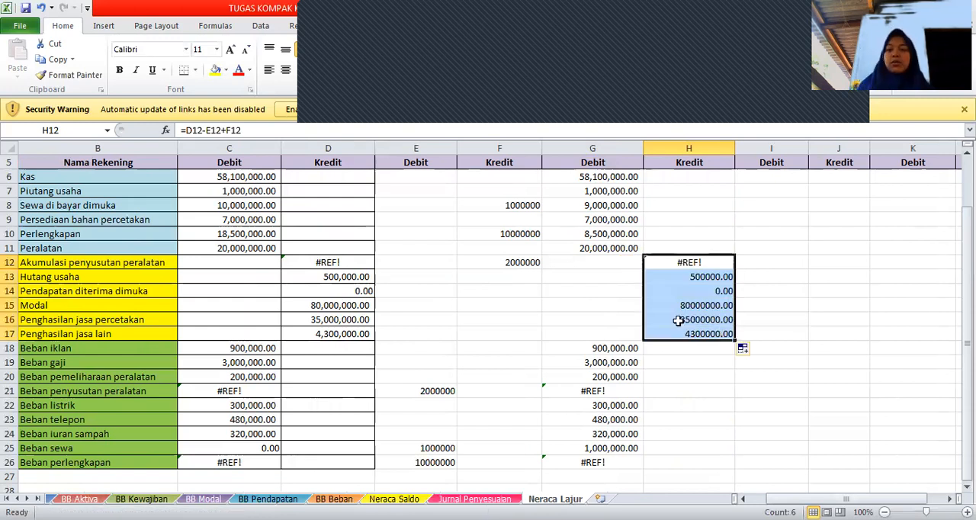
{"action": "left_click", "coordinate": [678, 320]}
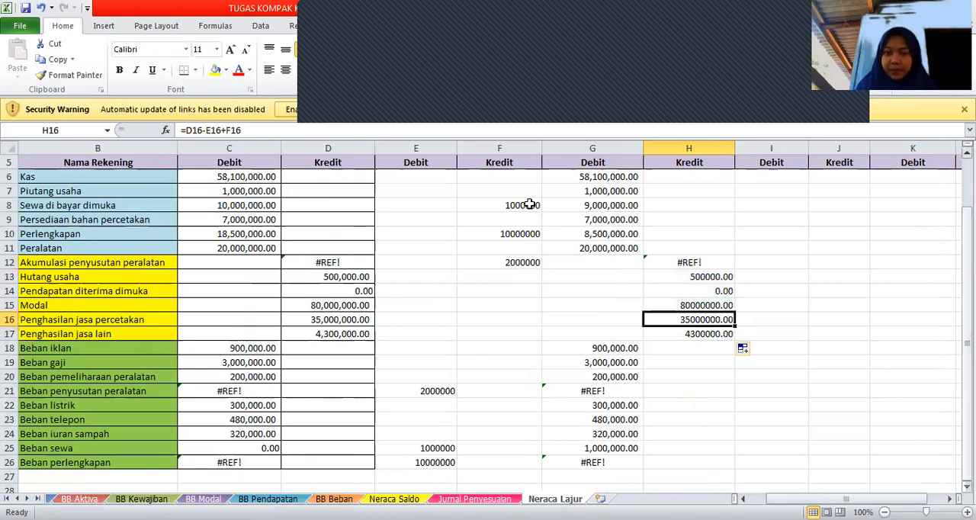
Format the Jurnal Penyesuaian amounts in E6:F26 with the custom number format #,##0 and extend them to two decimal places.
{"action": "left_click_drag", "start_coordinate": [439, 175], "coordinate": [463, 461]}
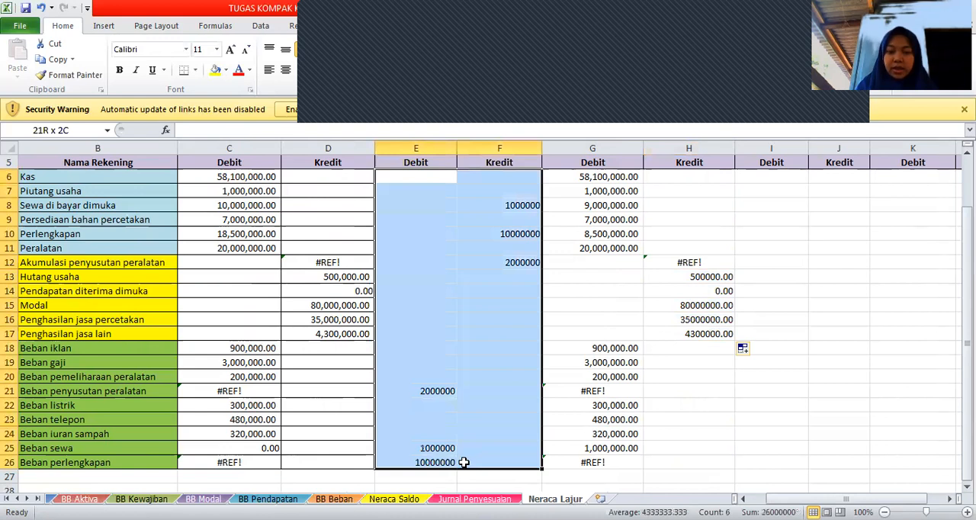
{"action": "left_click", "coordinate": [799, 16]}
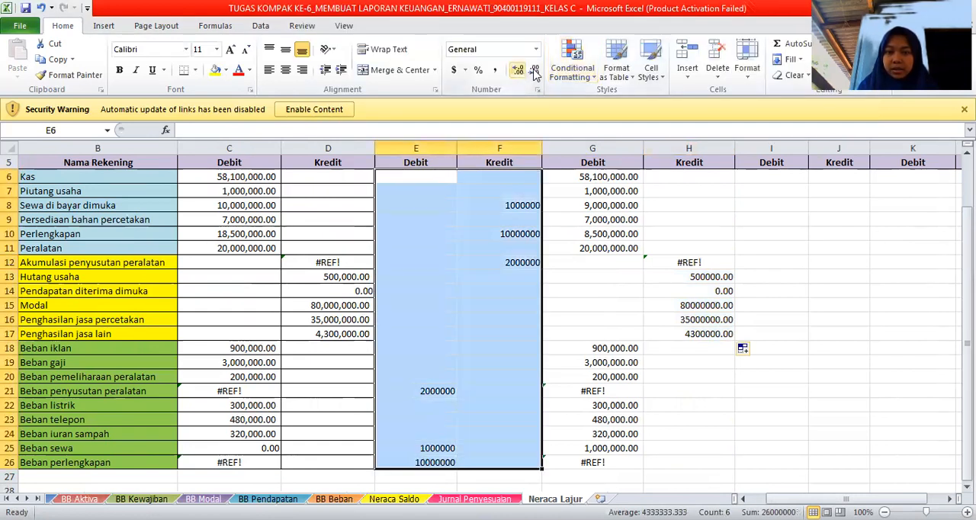
{"action": "left_click", "coordinate": [536, 52]}
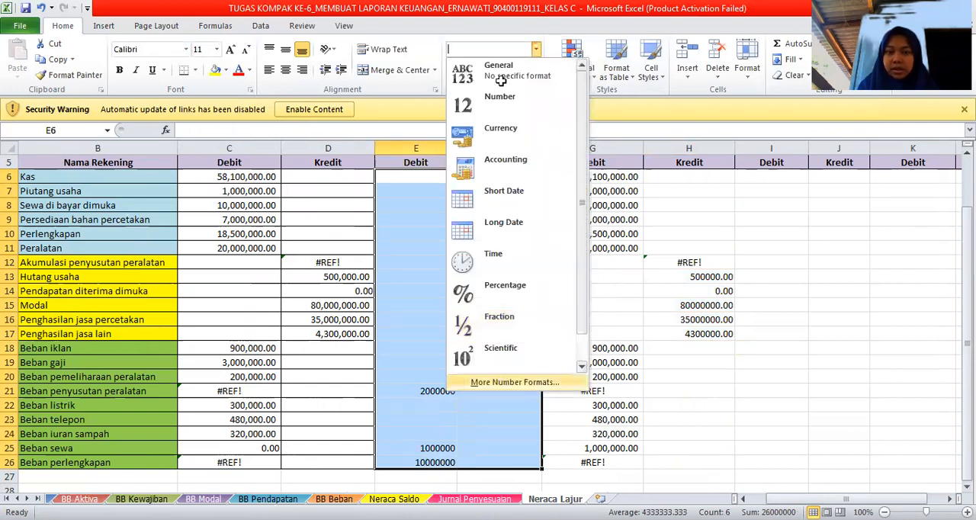
{"action": "left_click", "coordinate": [490, 383]}
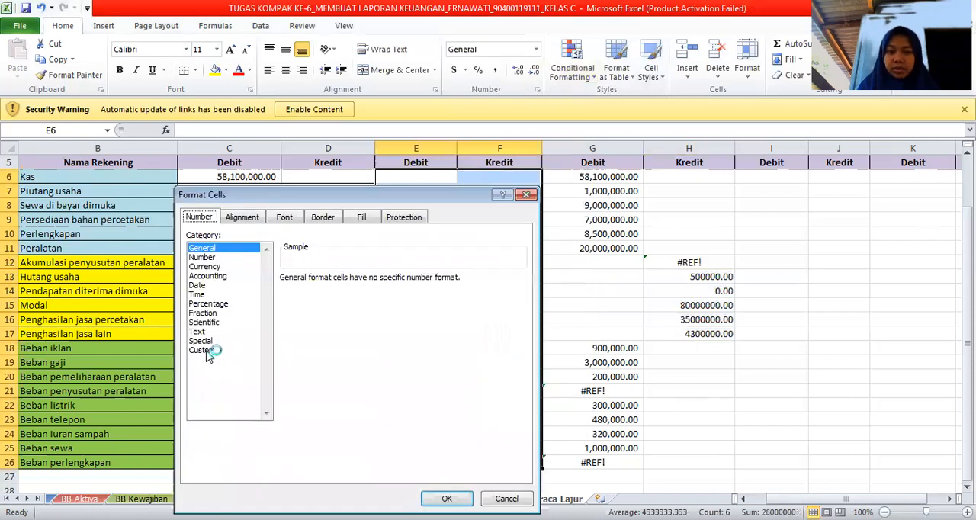
{"action": "left_click", "coordinate": [207, 351]}
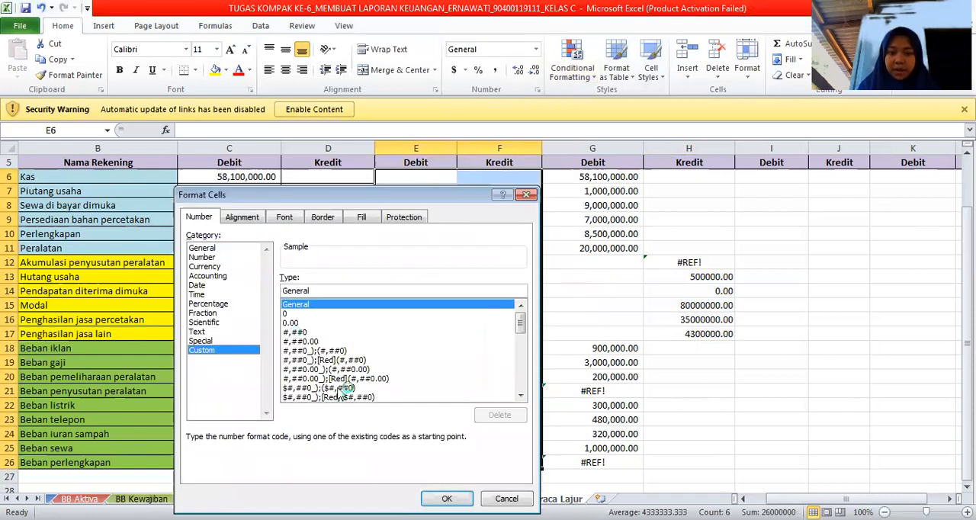
{"action": "left_click", "coordinate": [305, 334]}
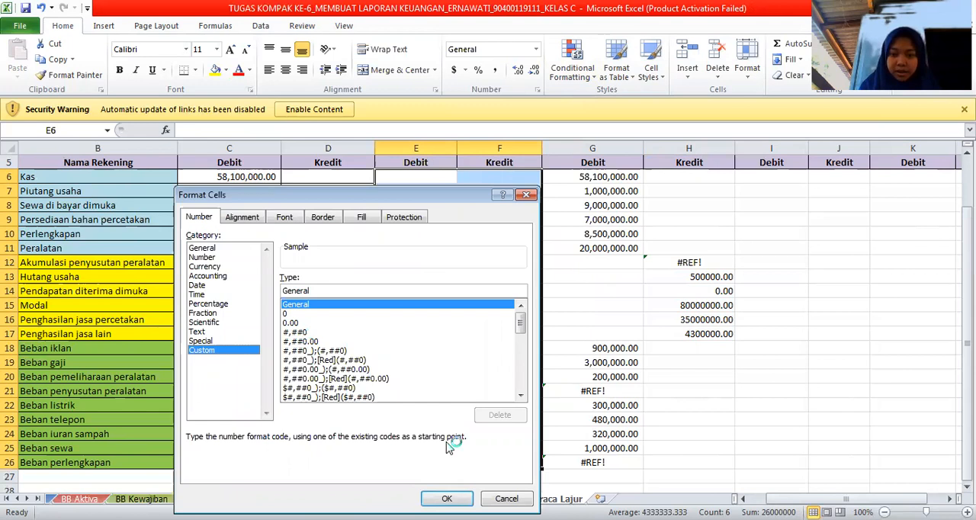
{"action": "left_click", "coordinate": [448, 499]}
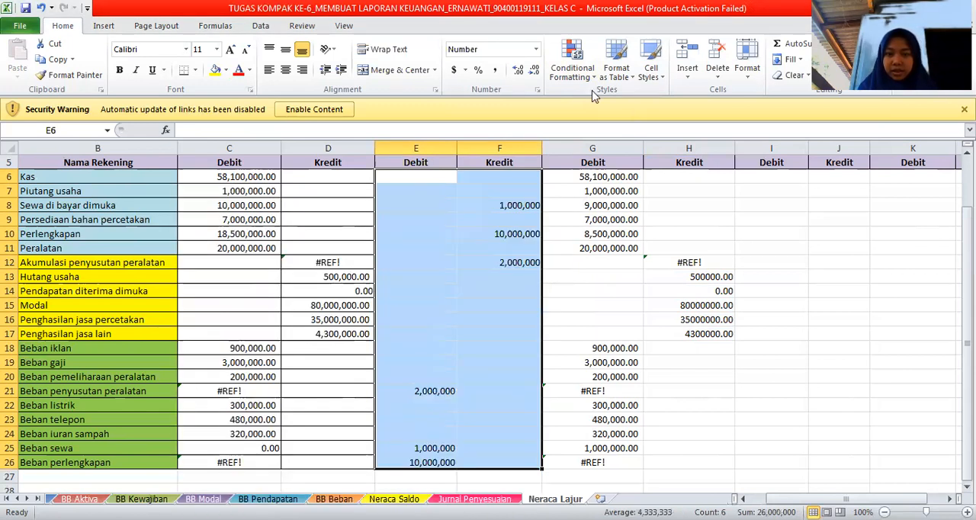
{"action": "double_click", "coordinate": [518, 74]}
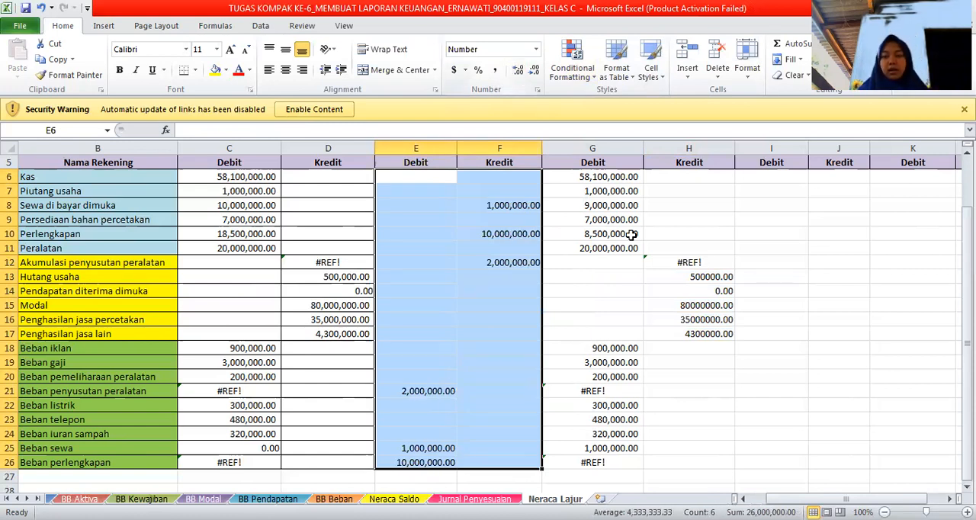
{"action": "left_click", "coordinate": [631, 236]}
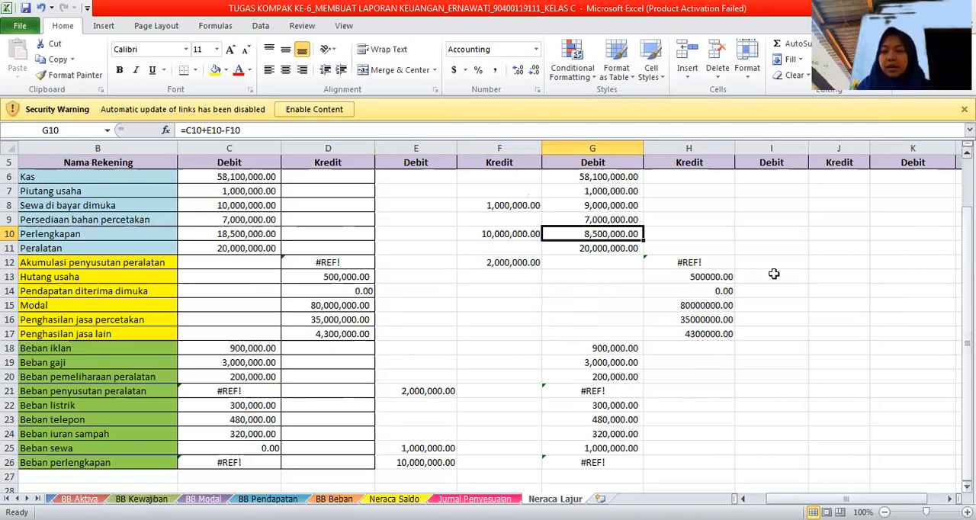
{"action": "scroll", "coordinate": [773, 274], "scroll_direction": "up", "scroll_amount": 2}
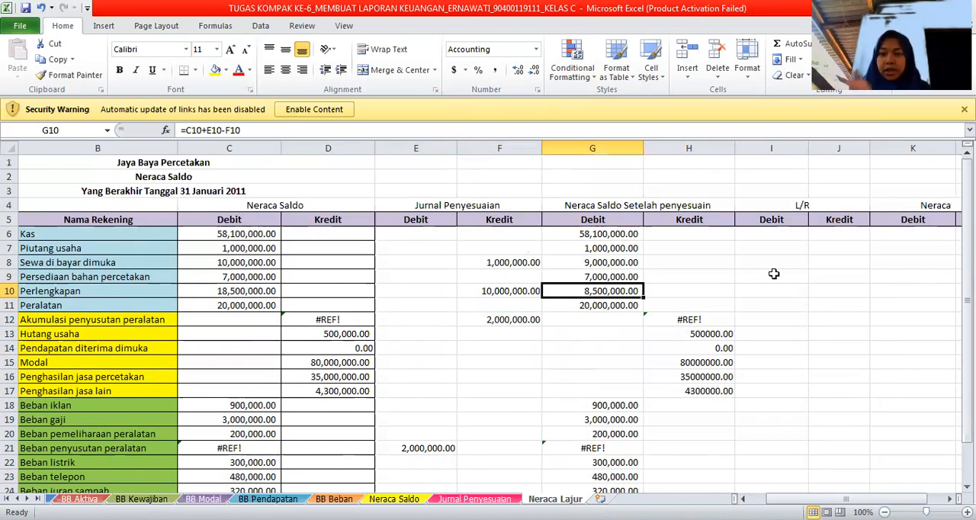